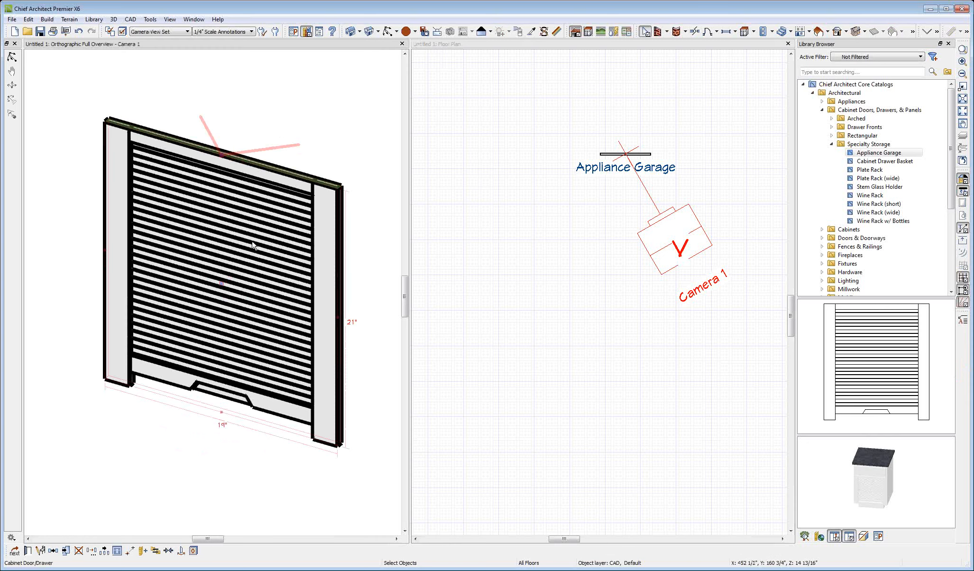
Try stretching the appliance garage door upward to 33 inches tall in the camera view, and undo the resize
click(570, 162)
scroll(570, 162, up, 3)
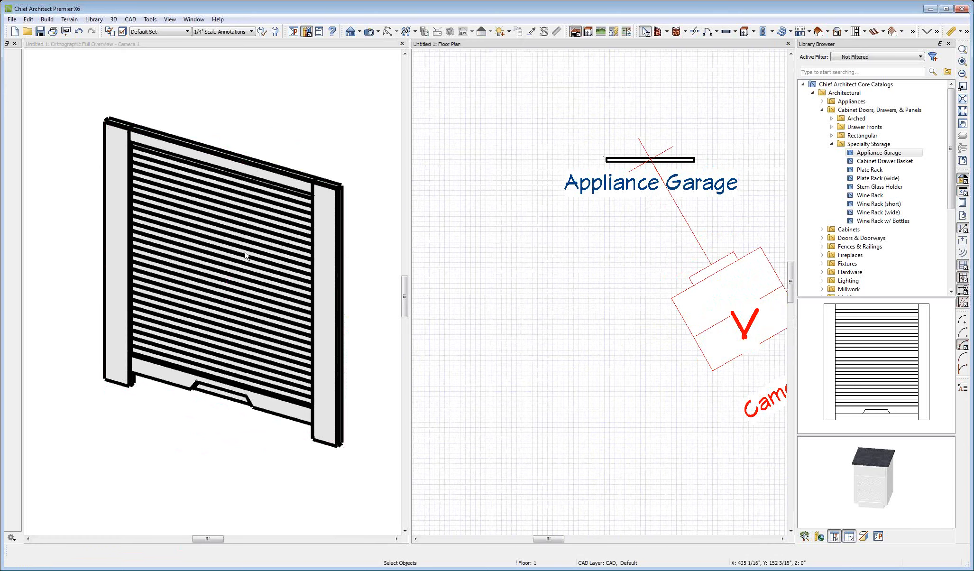
right_click(256, 235)
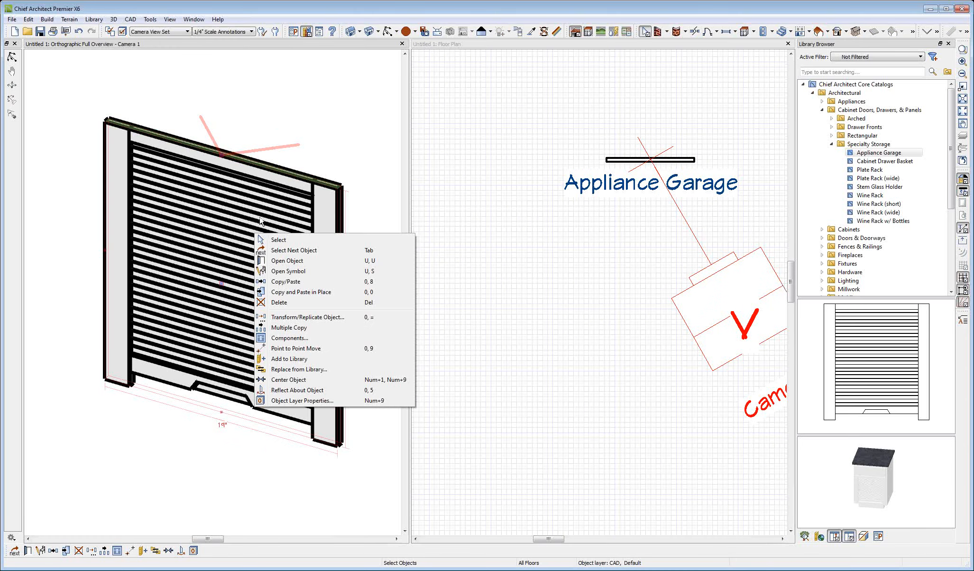
click(260, 217)
scroll(276, 218, up, 5)
scroll(276, 217, down, 5)
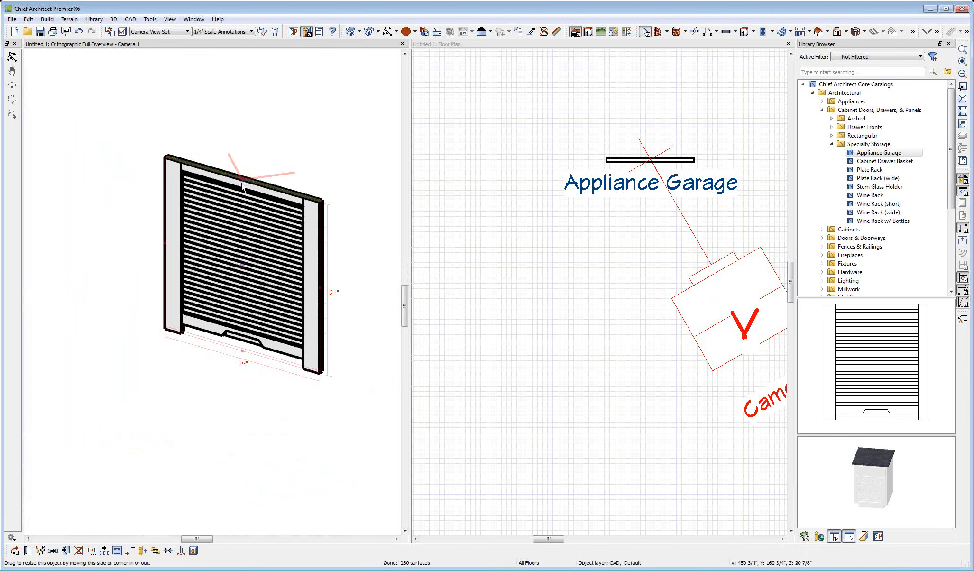
drag(241, 178, 255, 83)
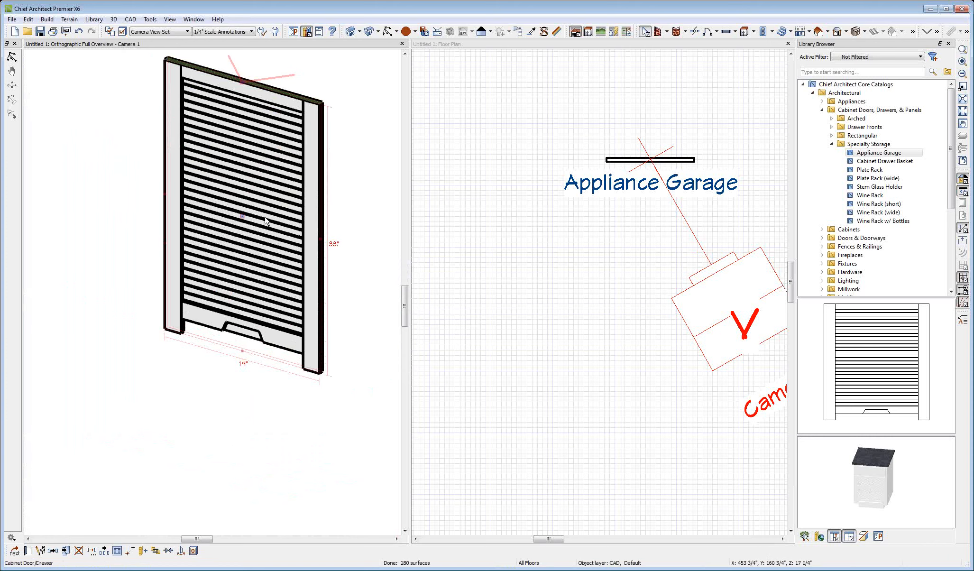
key(ctrl+z)
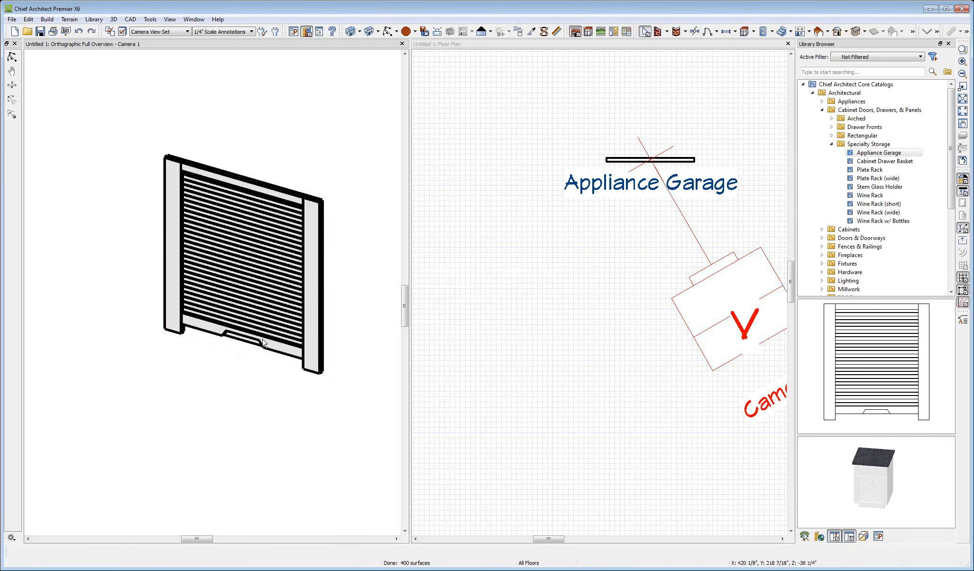
Try stretching the door's lower edge downward to a height of 45 inches, and undo the resize
click(250, 316)
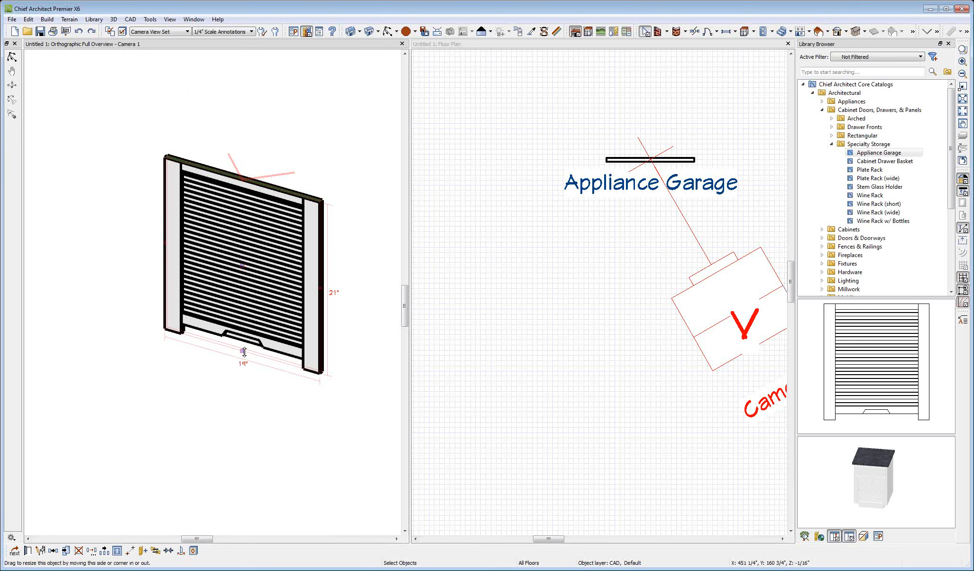
drag(240, 354, 238, 550)
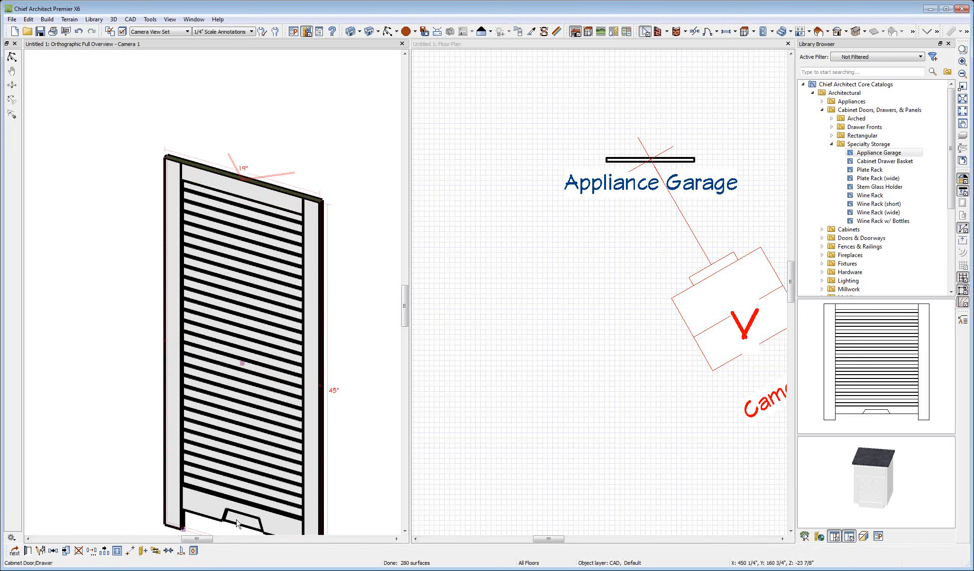
key(ctrl+z)
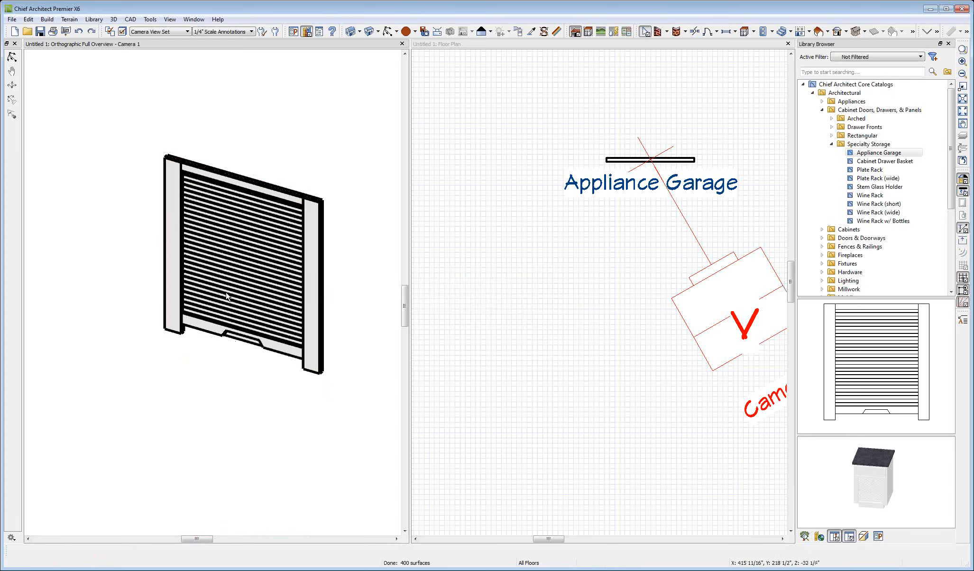
Try stretching the door sideways to 43 inches wide, undo the resize and clear the selection
click(223, 267)
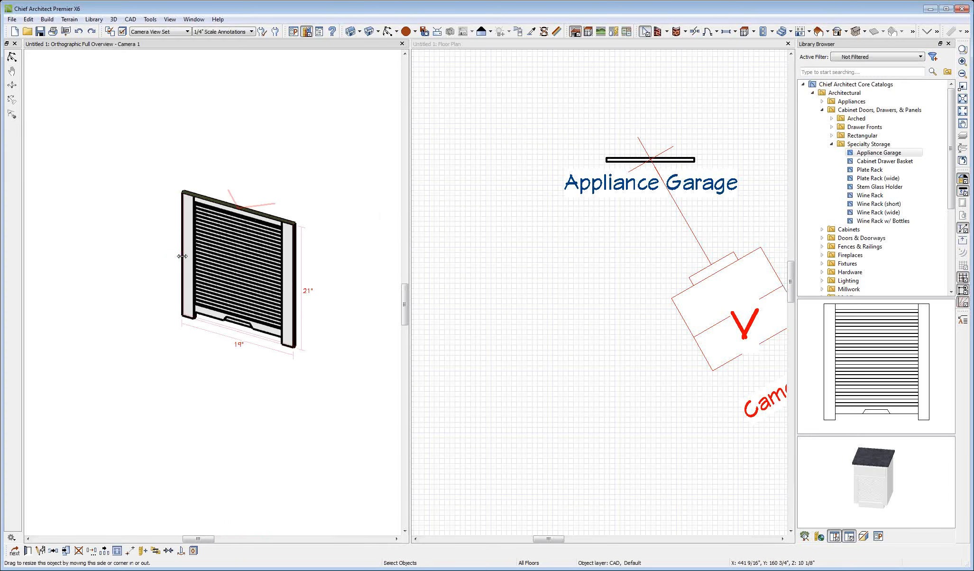
drag(182, 256, 39, 275)
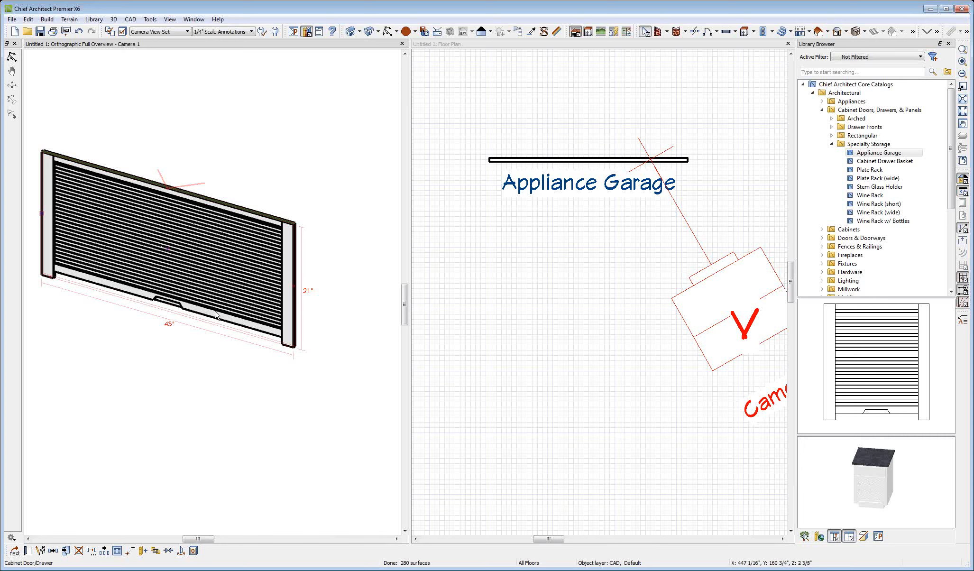
key(ctrl+z)
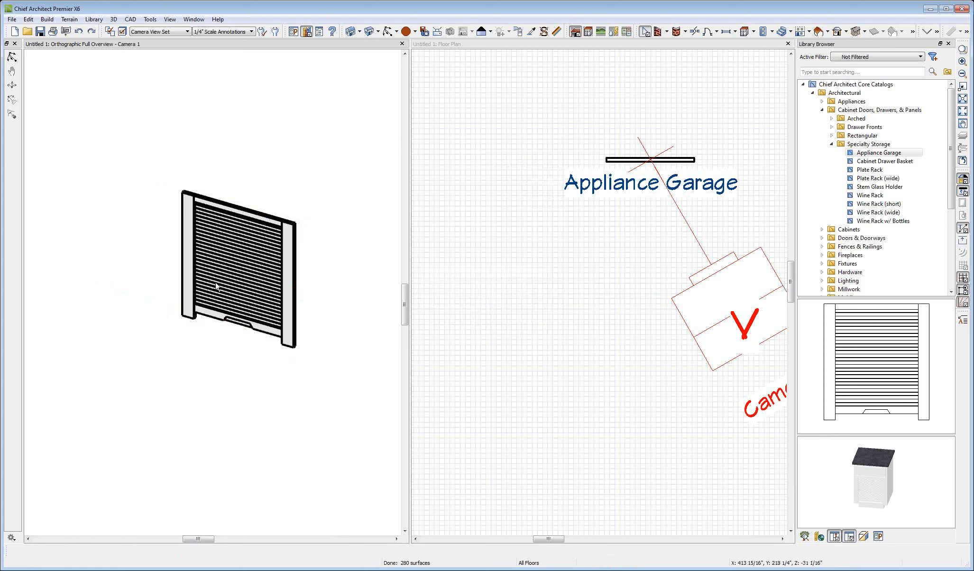
click(231, 288)
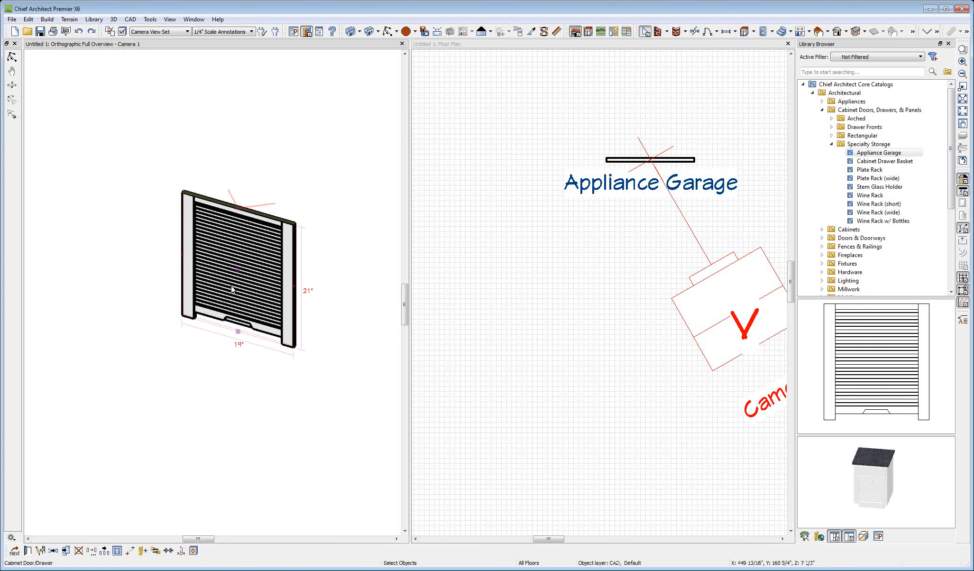
key(Escape)
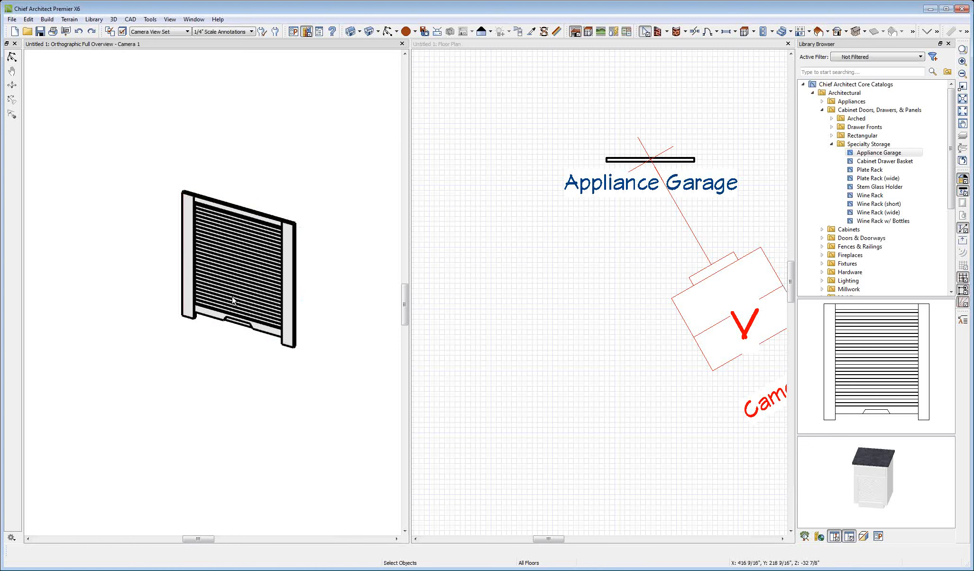
Move the Camera 1 symbol in the floor plan away from the appliance garage so its lines clear the door
click(505, 297)
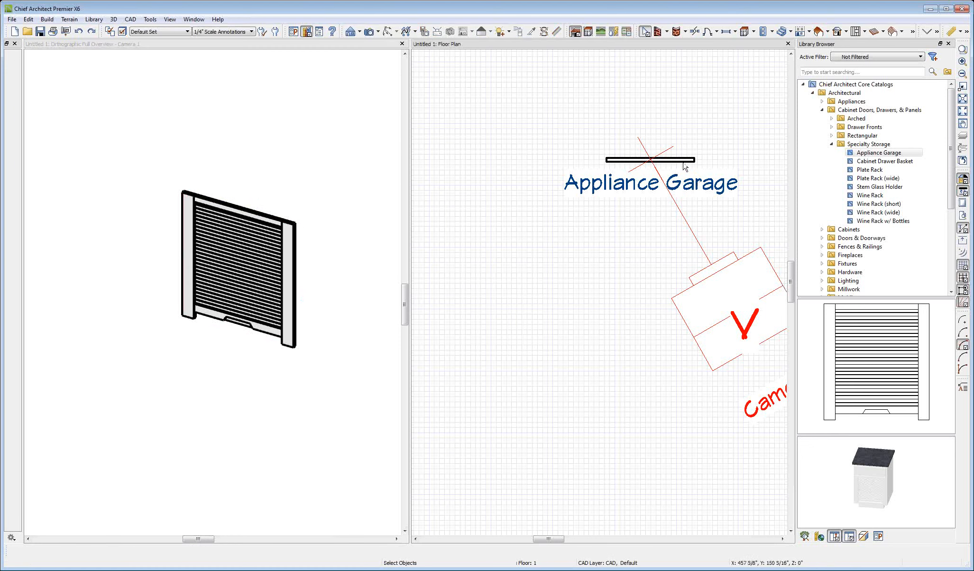
scroll(658, 150, up, 3)
scroll(658, 149, down, 3)
scroll(666, 146, up, 2)
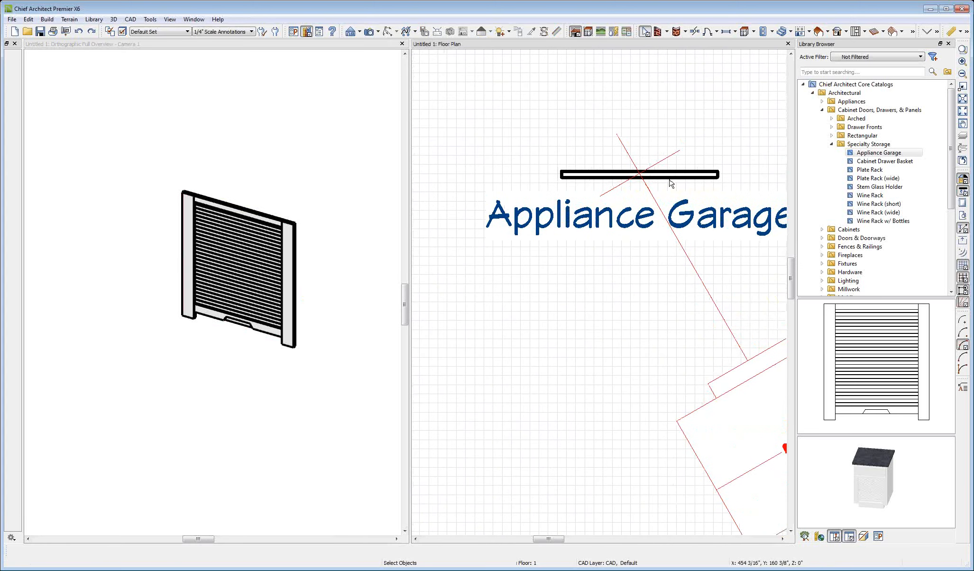
click(675, 171)
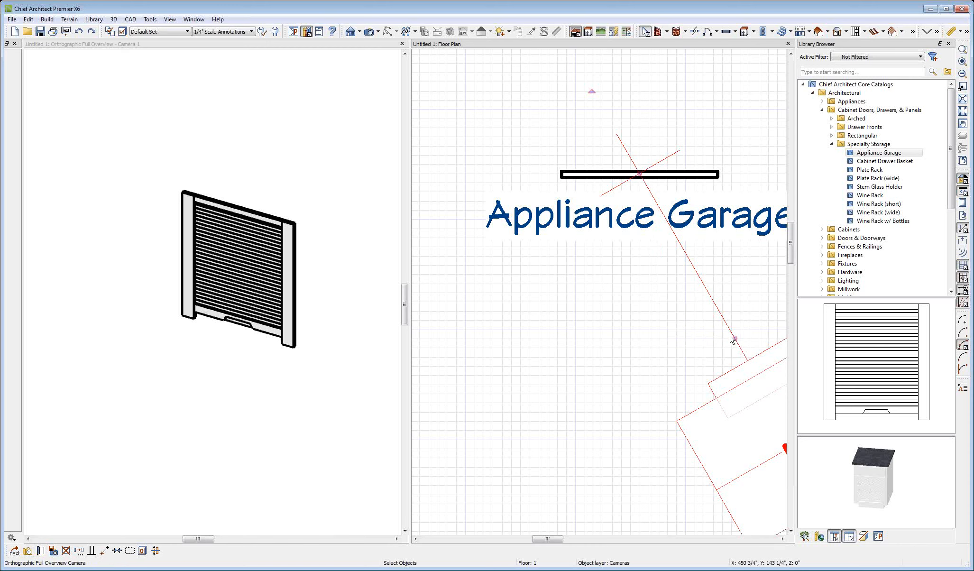
drag(732, 338, 770, 401)
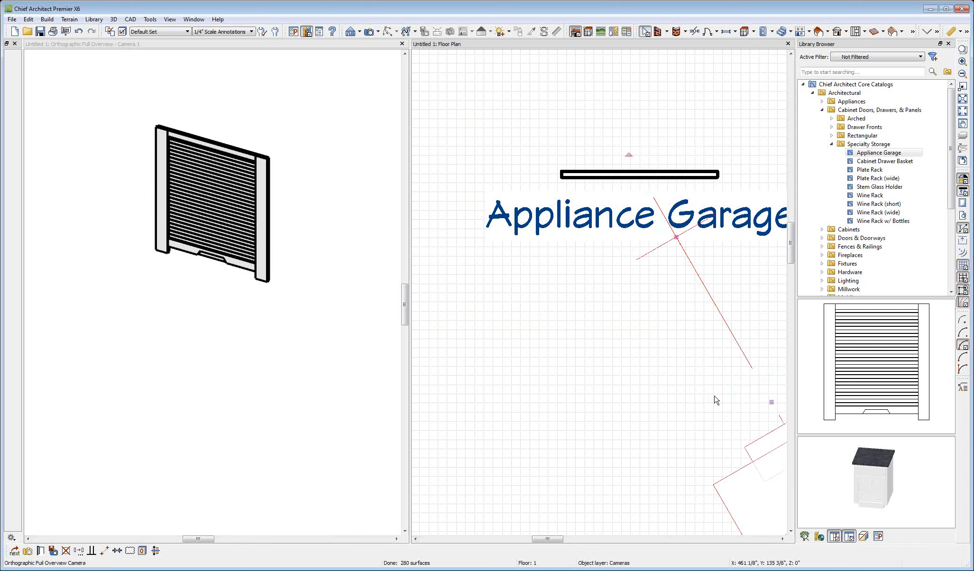
Select the appliance garage in the floor plan and inspect its depth up close
click(634, 175)
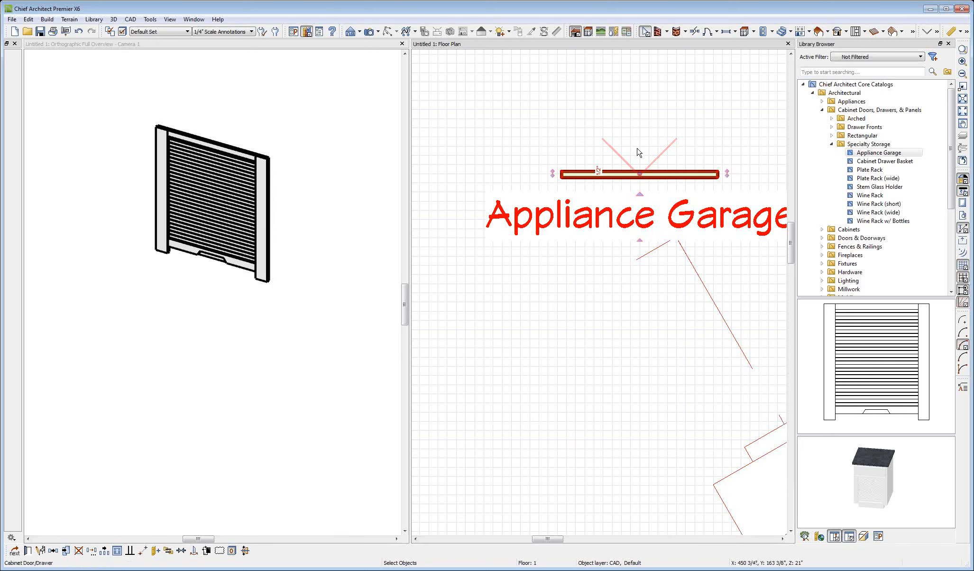
scroll(637, 152, up, 5)
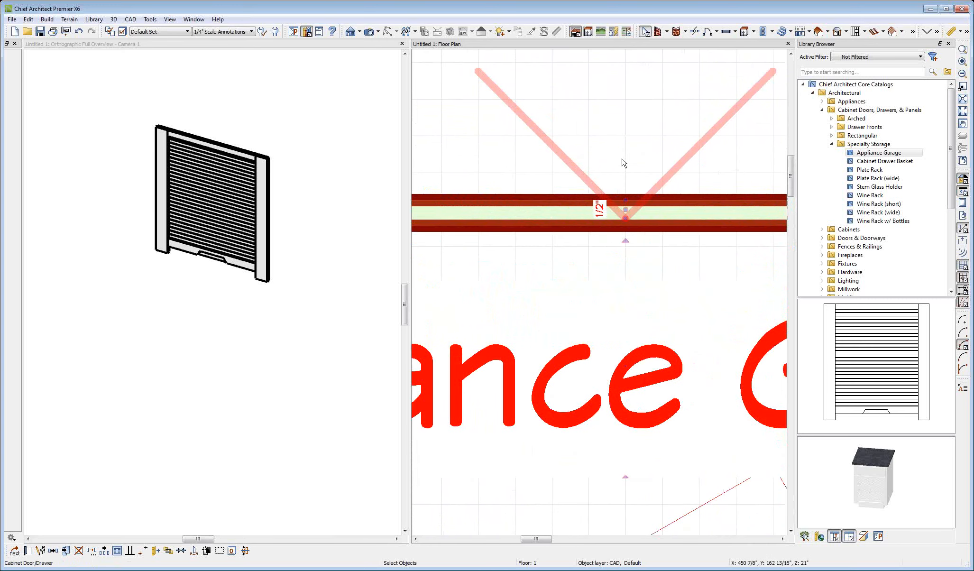
scroll(626, 192, down, 3)
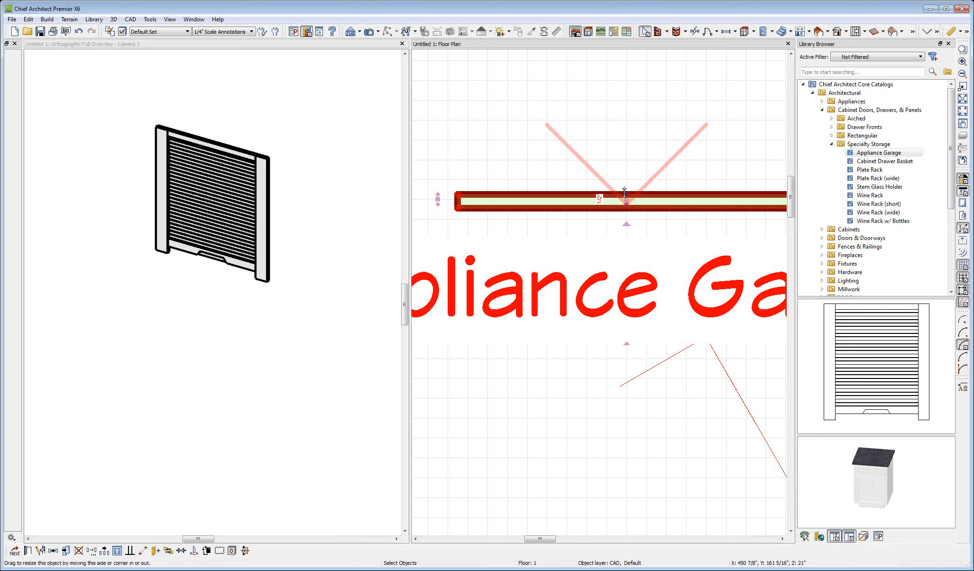
Select the door in the camera view and examine its bottom rail, handle cutout and side stiles
click(201, 198)
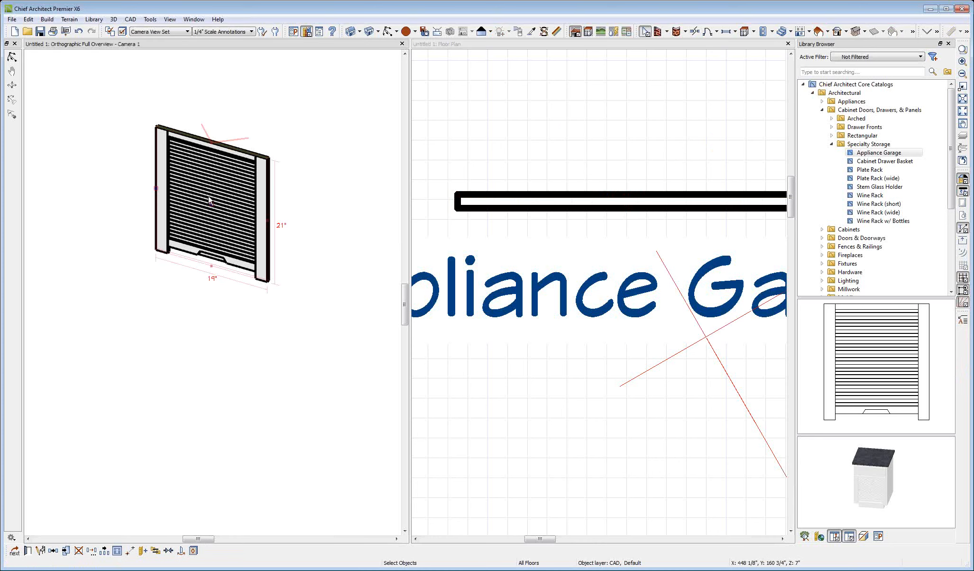
scroll(192, 281, up, 4)
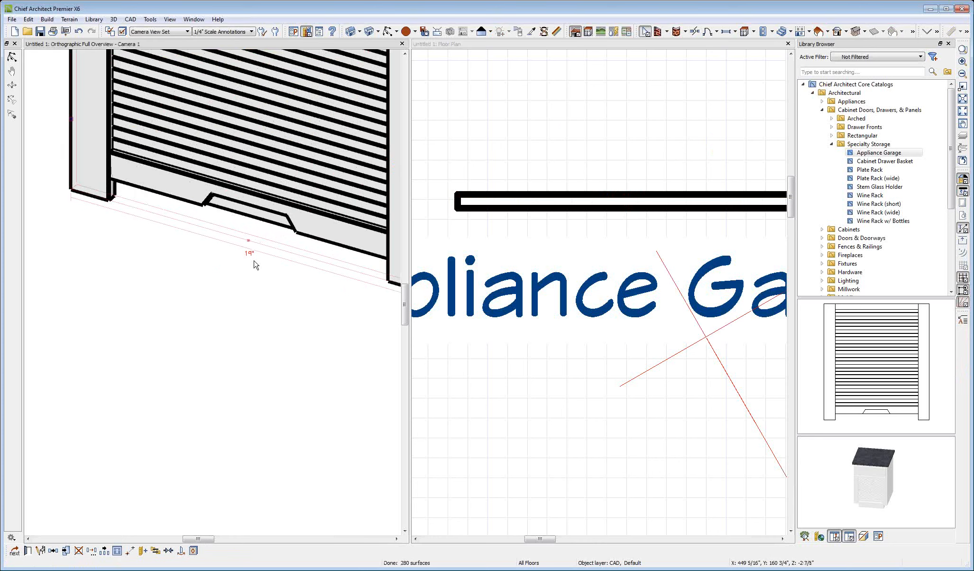
scroll(245, 234, down, 2)
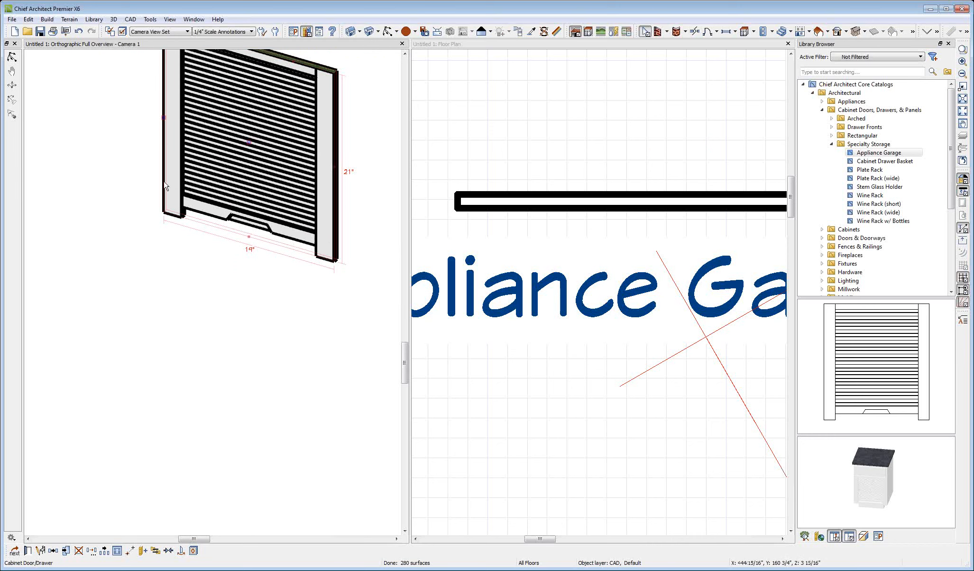
scroll(261, 246, up, 5)
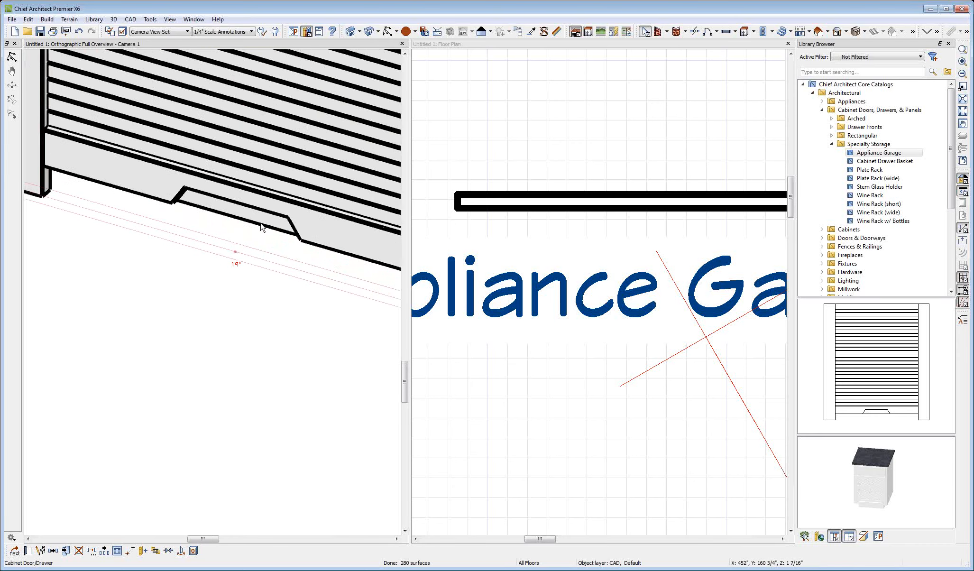
scroll(261, 227, up, 4)
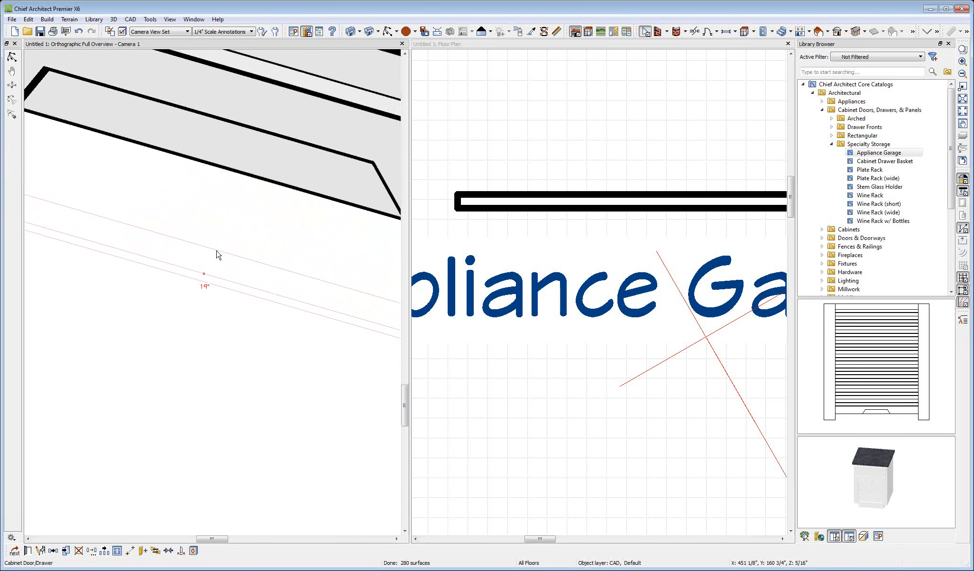
scroll(192, 252, down, 5)
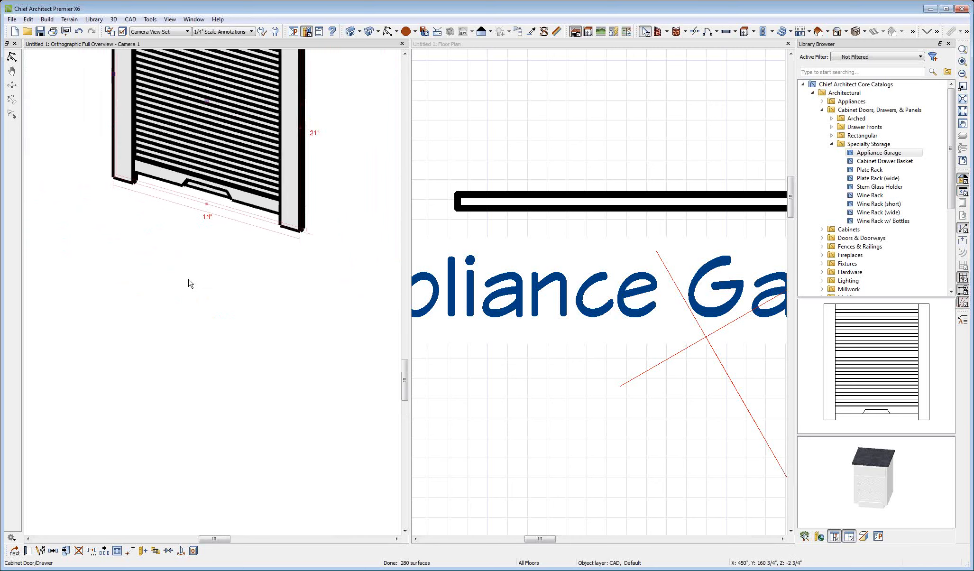
scroll(190, 283, down, 2)
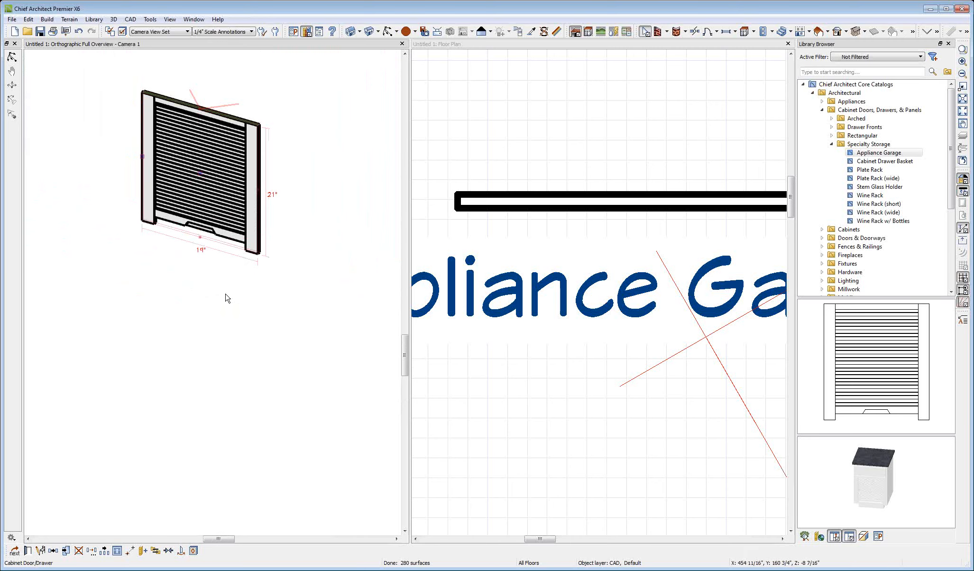
scroll(166, 175, down, 2)
scroll(95, 123, down, 1)
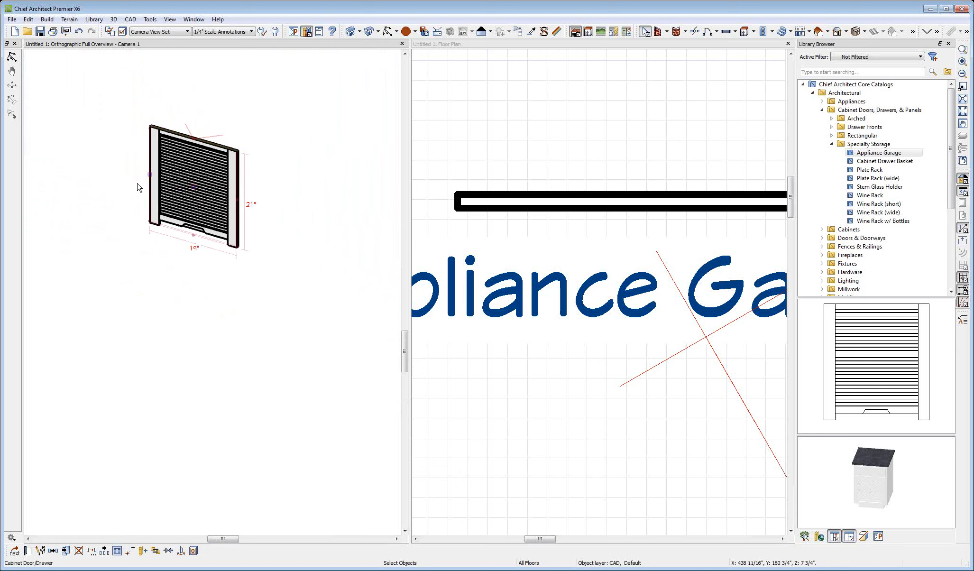
Open the appliance garage door's symbol specification, review its Sizing stretch planes, and accept the dialog
scroll(161, 124, up, 1)
right_click(183, 191)
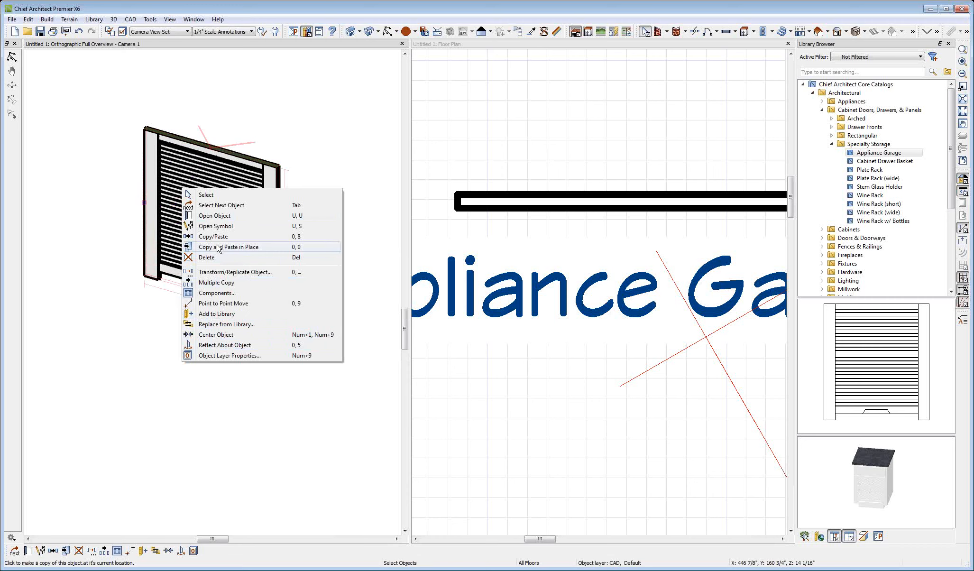
click(216, 227)
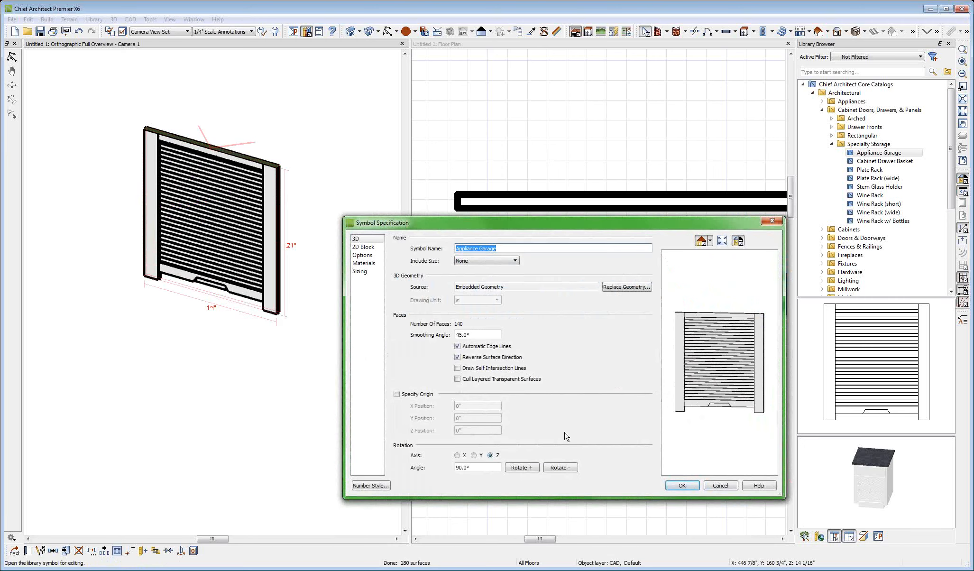
click(360, 273)
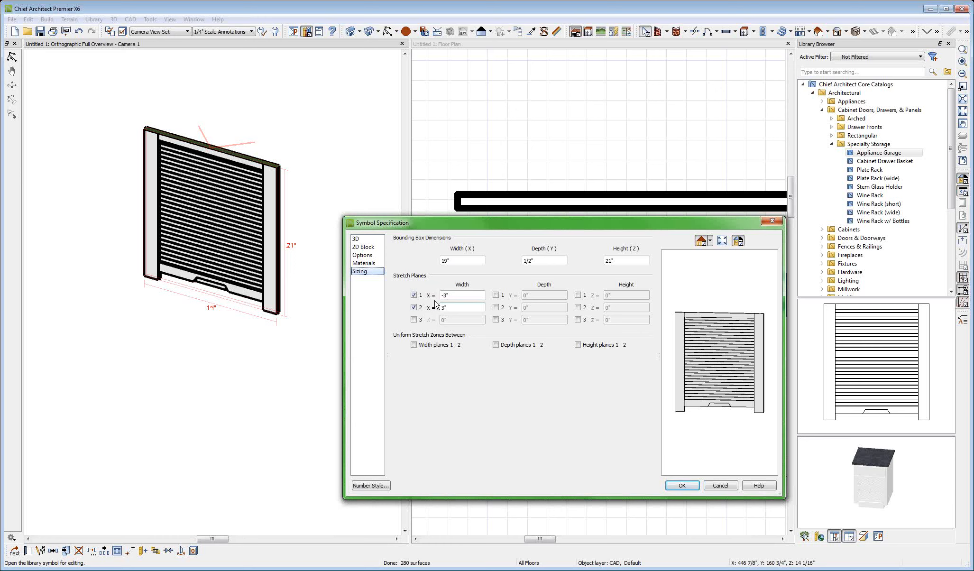
click(682, 485)
Examine the door's bottom rail, handle cutout and stile ends up close in the camera view
scroll(206, 326, up, 2)
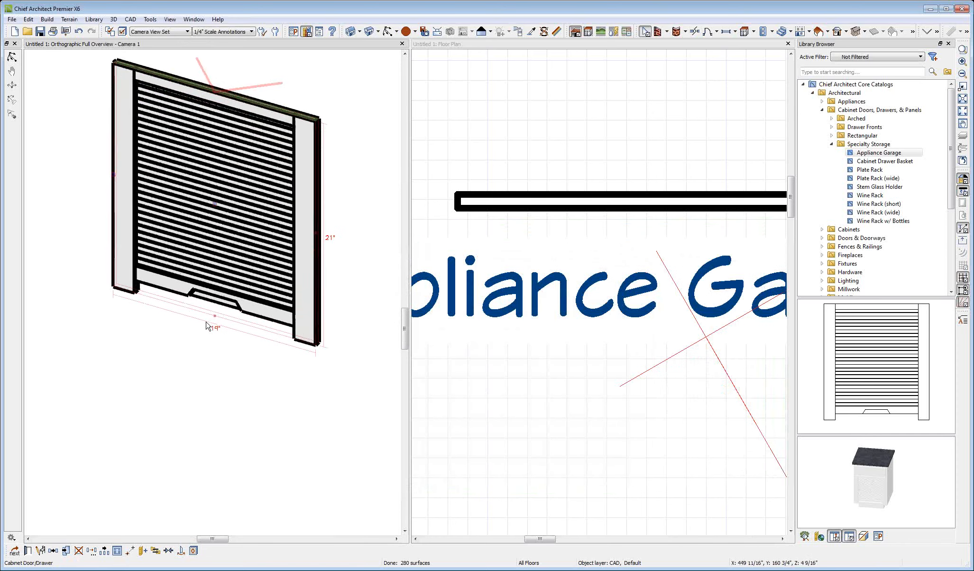
scroll(207, 326, up, 2)
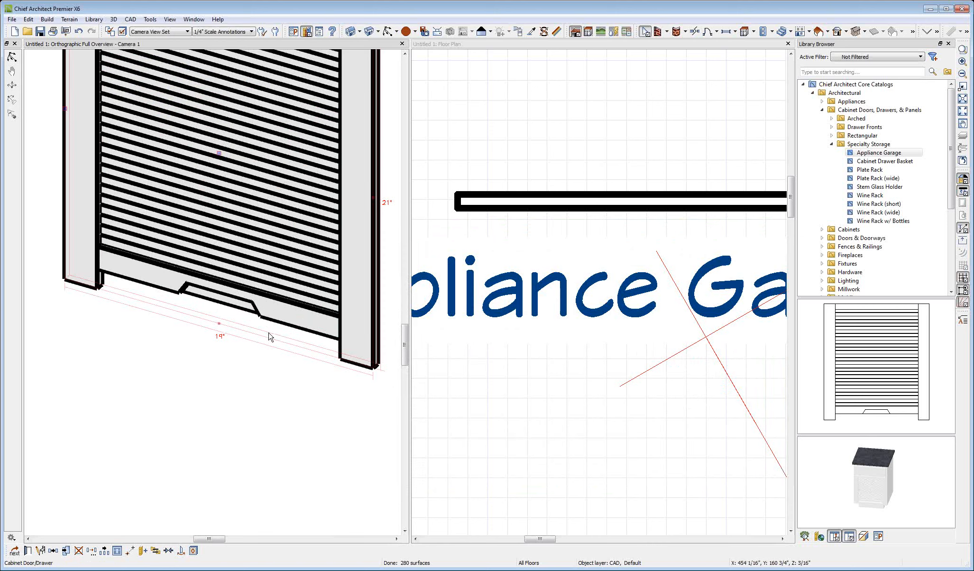
scroll(269, 336, down, 5)
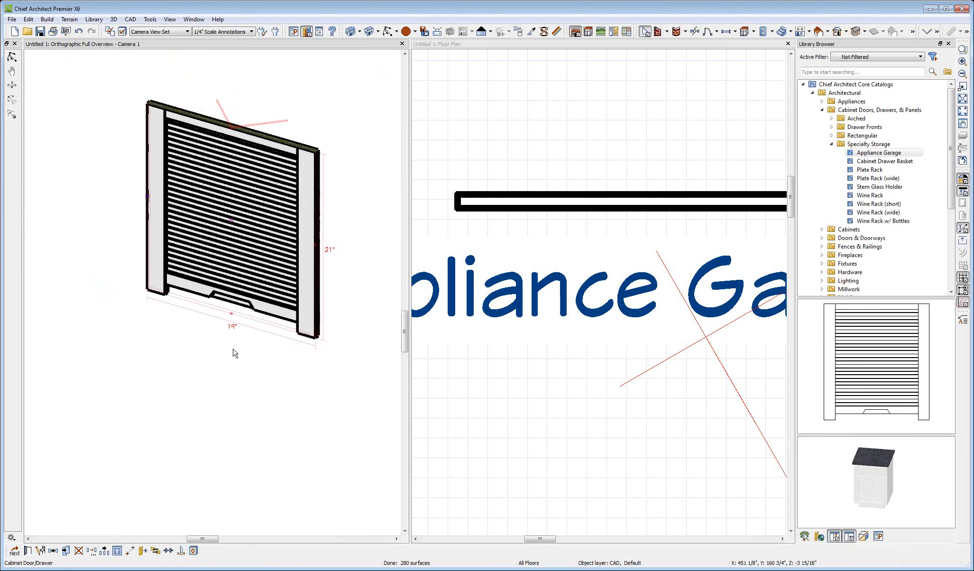
right_click(236, 250)
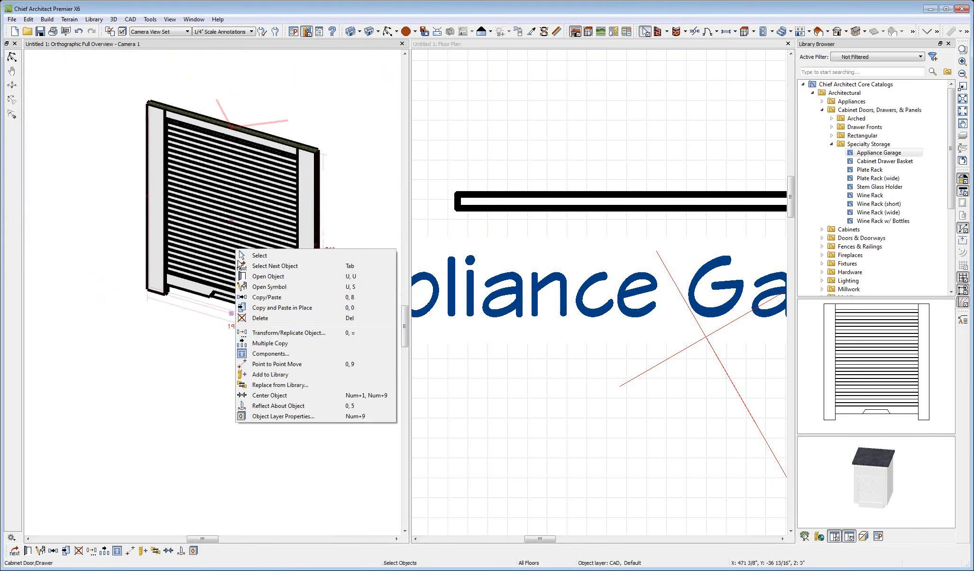
click(266, 277)
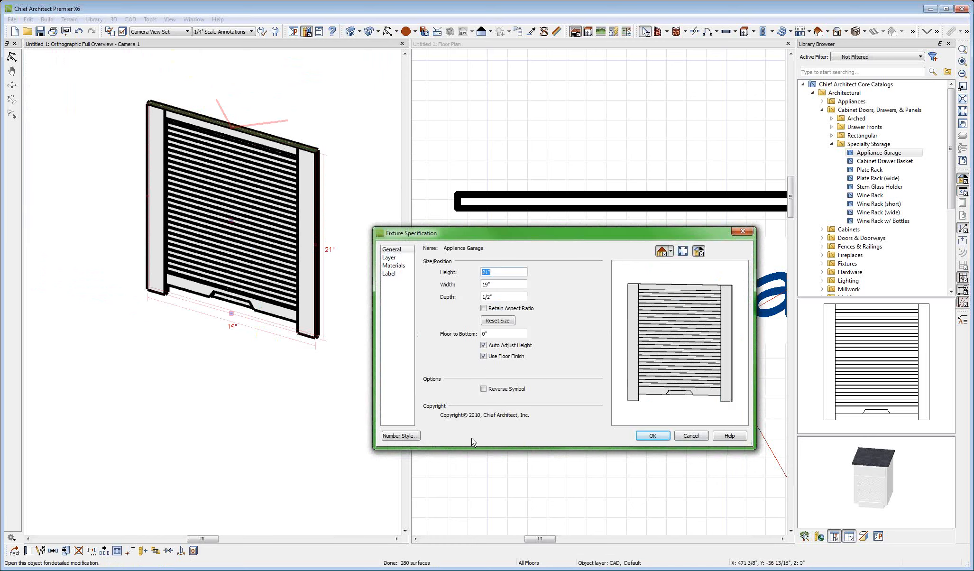
click(703, 437)
Turn off both width stretch planes in the appliance garage door's symbol sizing and accept the specification
right_click(257, 204)
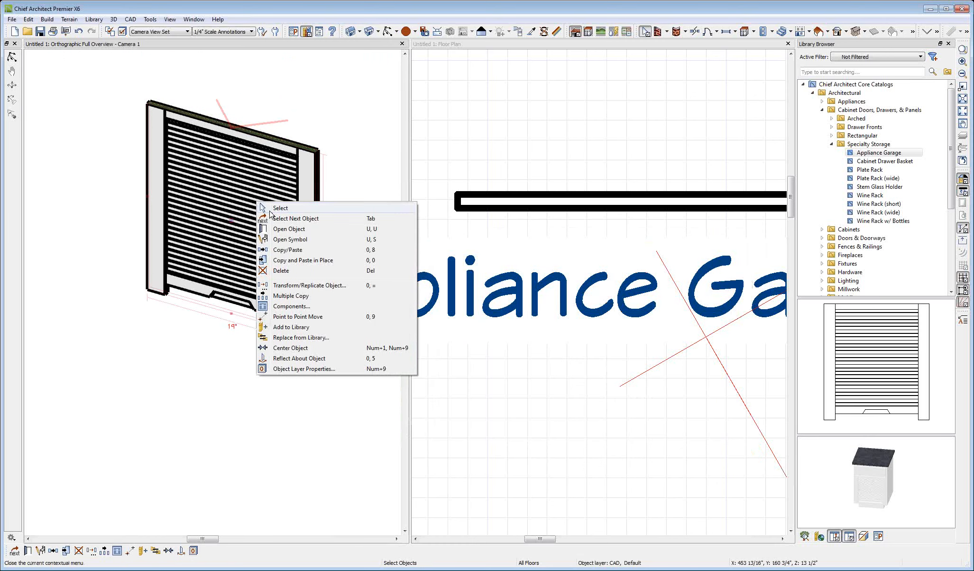
click(288, 240)
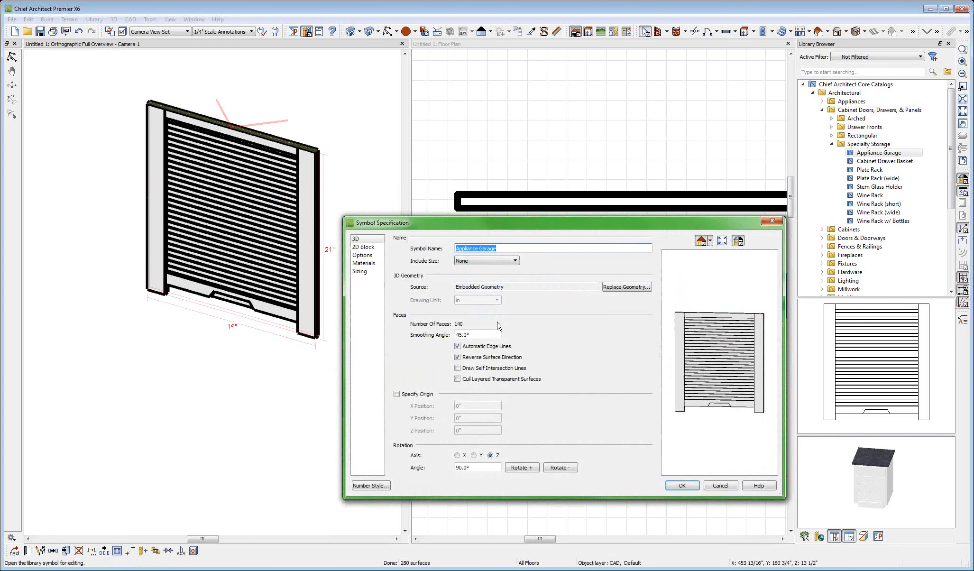
click(365, 271)
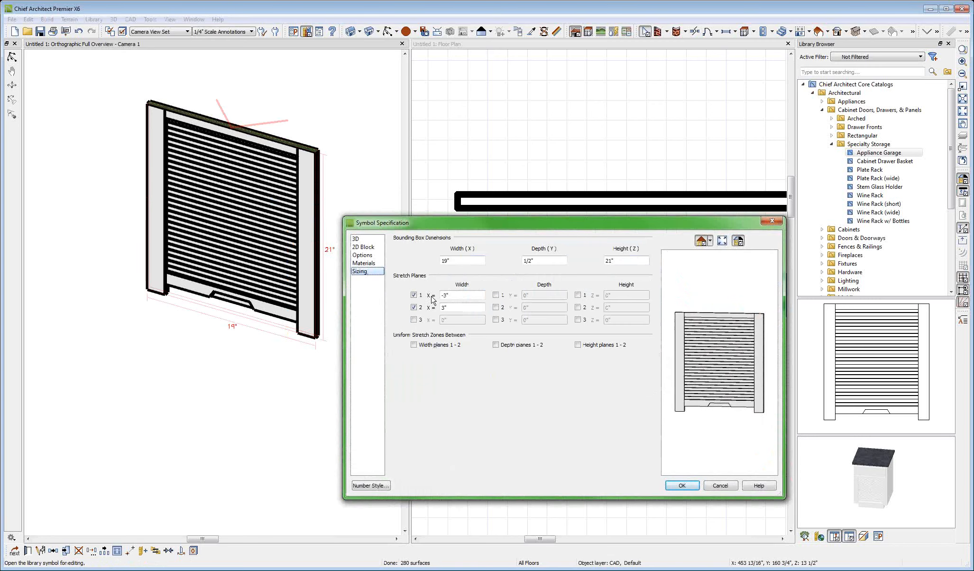
click(413, 296)
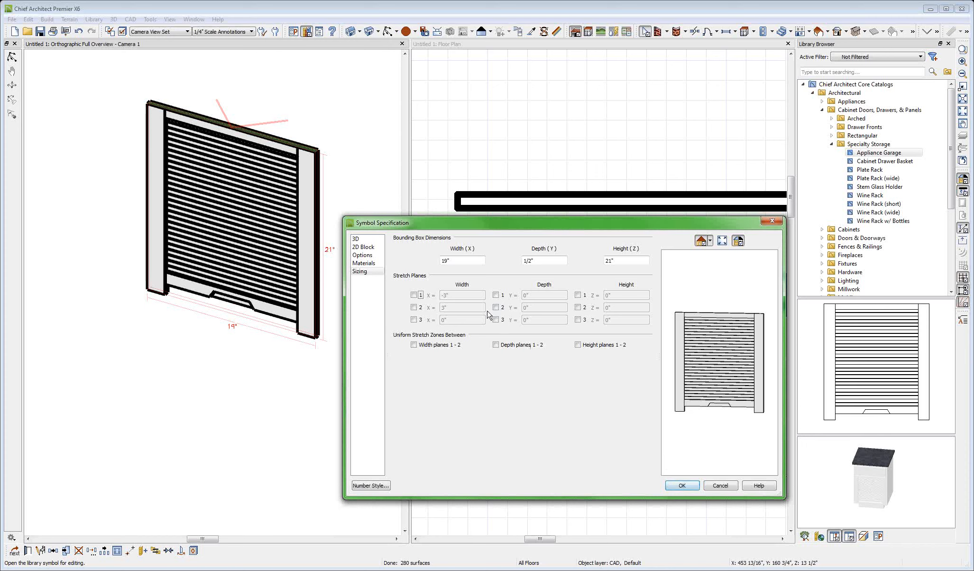
click(413, 307)
click(413, 307)
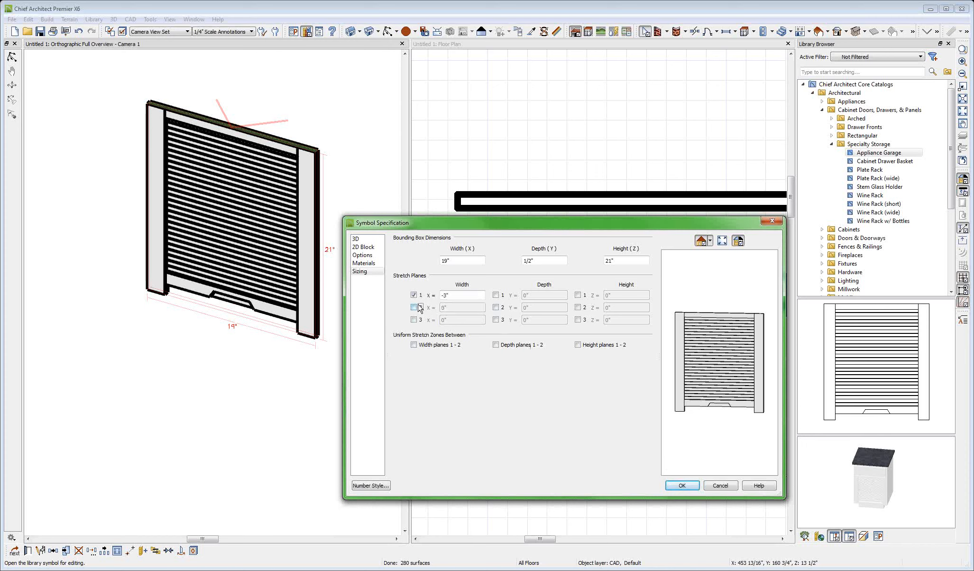
click(413, 295)
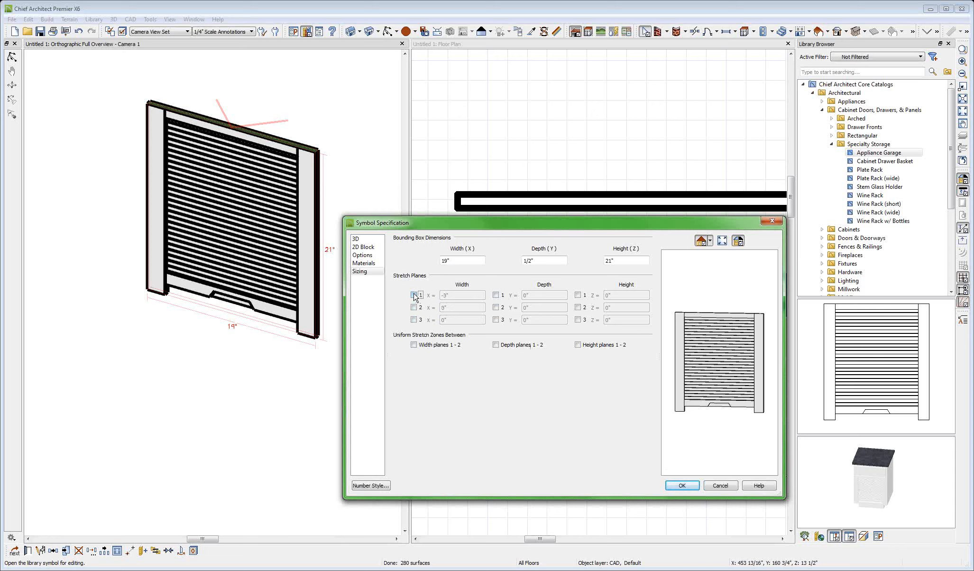
click(682, 485)
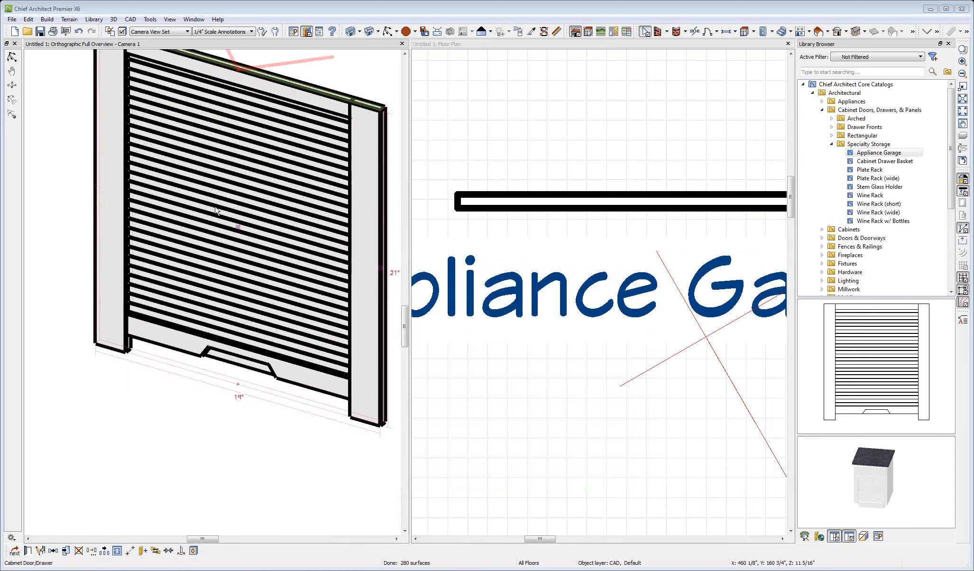
Stretch the door sideways to a width of 39" in the camera view, inspect its stiles and handle cutout, and undo the resize
scroll(248, 199, down, 5)
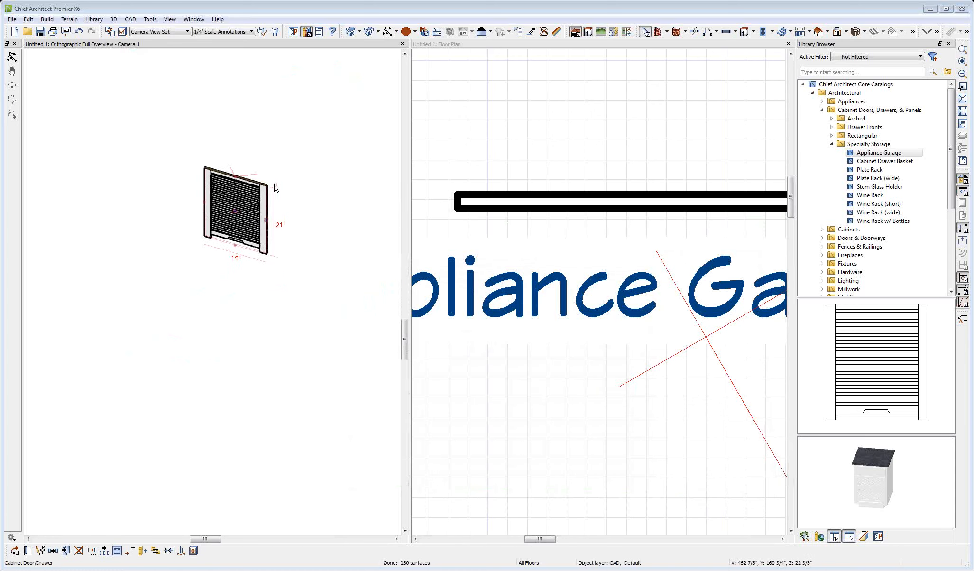
scroll(274, 189, up, 4)
scroll(279, 201, up, 2)
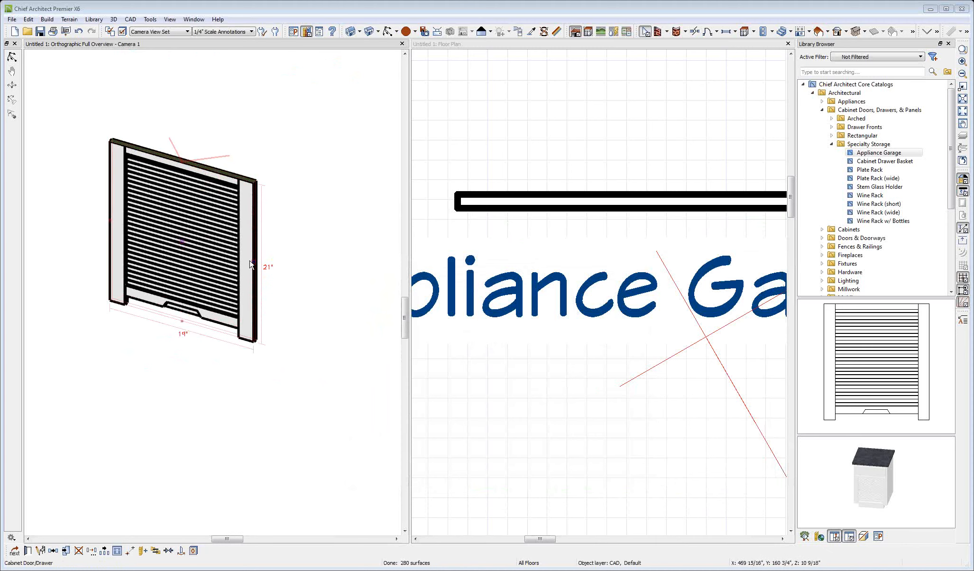
drag(250, 265, 403, 339)
scroll(279, 289, up, 3)
scroll(266, 280, down, 3)
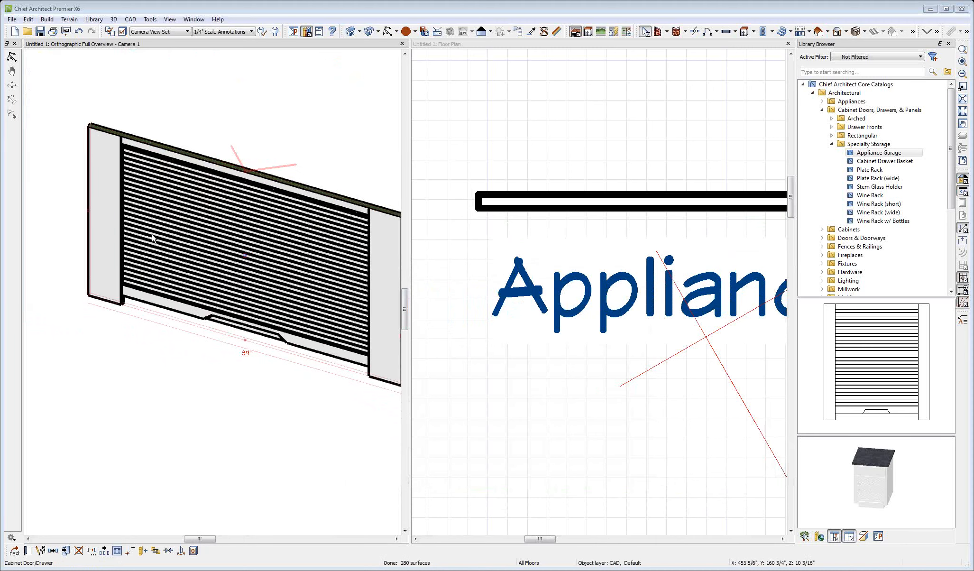
scroll(119, 223, down, 2)
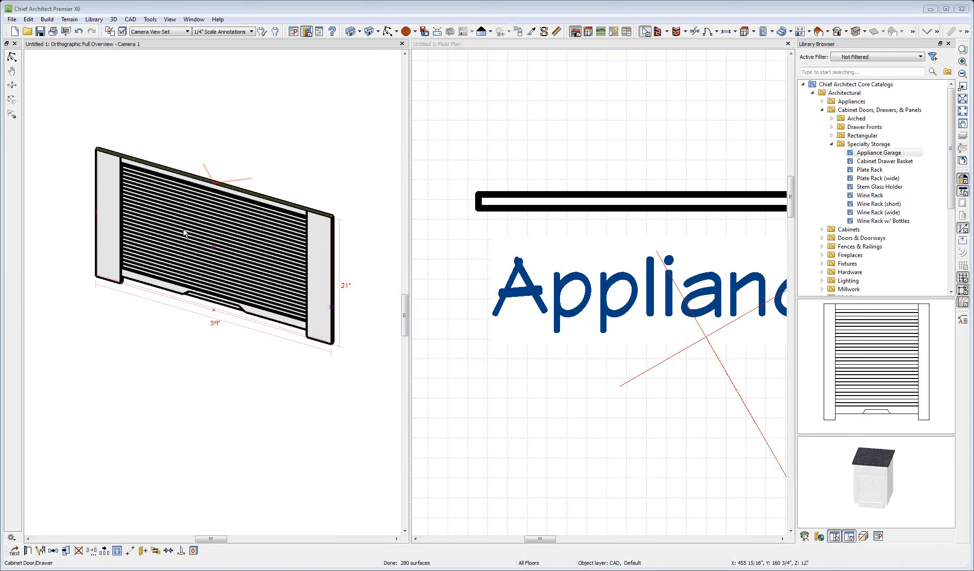
key(ctrl+z)
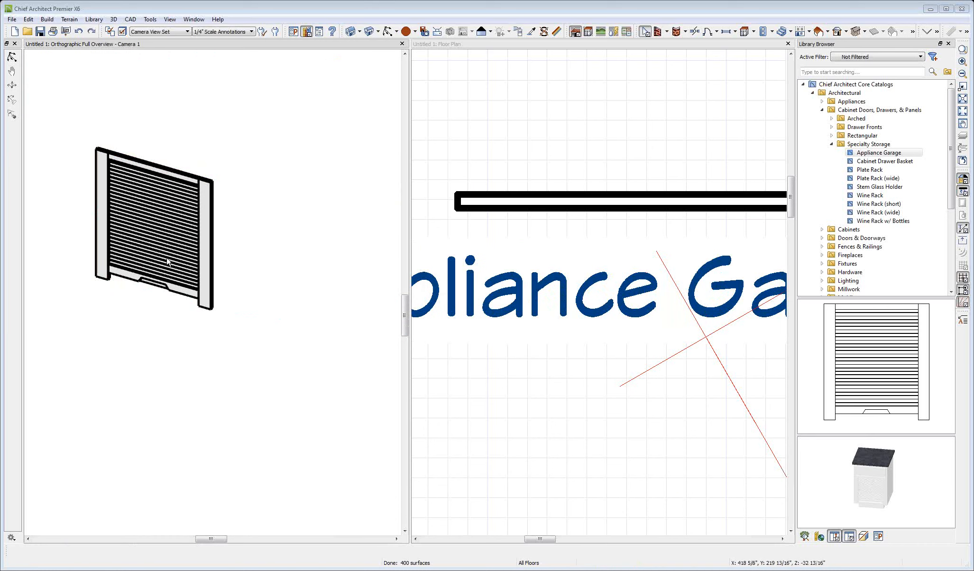
Reopen the door's symbol sizing and enable width stretch planes 1 and 2 at X = -3" and X = 3"
scroll(81, 207, up, 1)
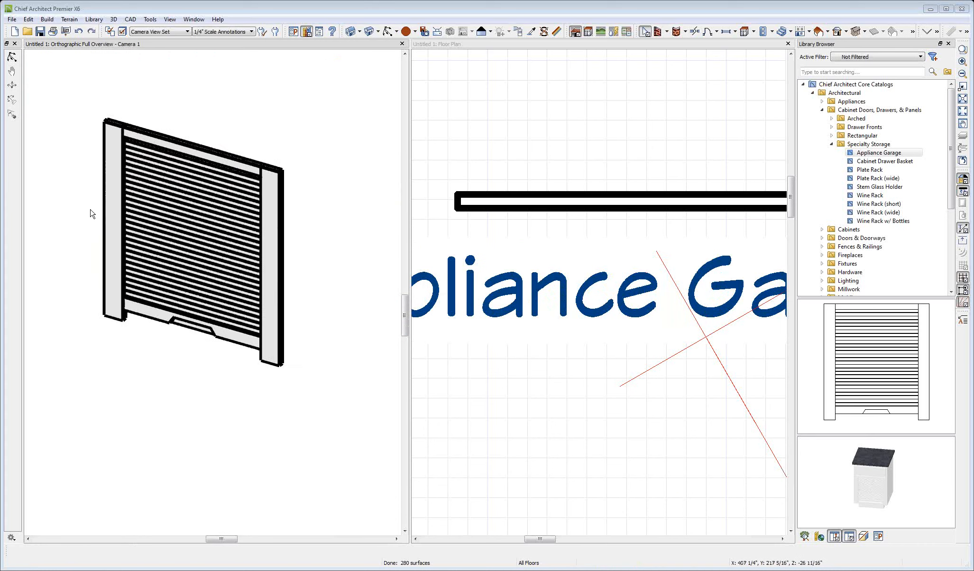
scroll(91, 211, up, 1)
right_click(166, 255)
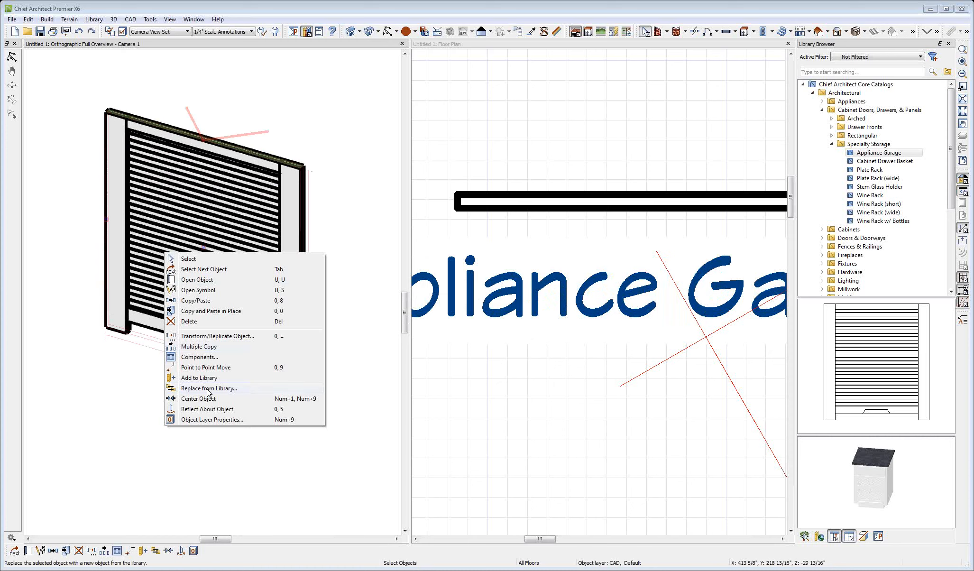
click(198, 290)
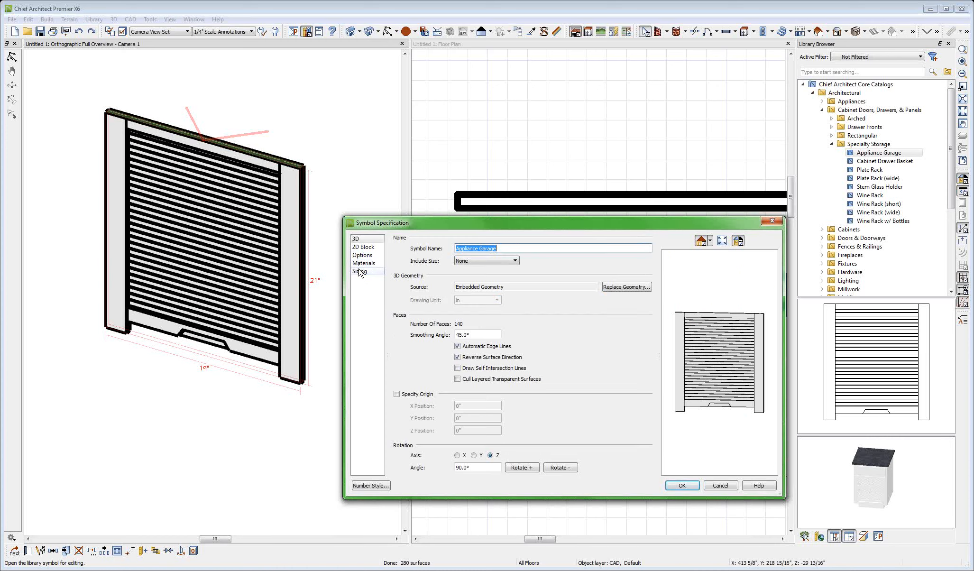
click(360, 270)
click(413, 295)
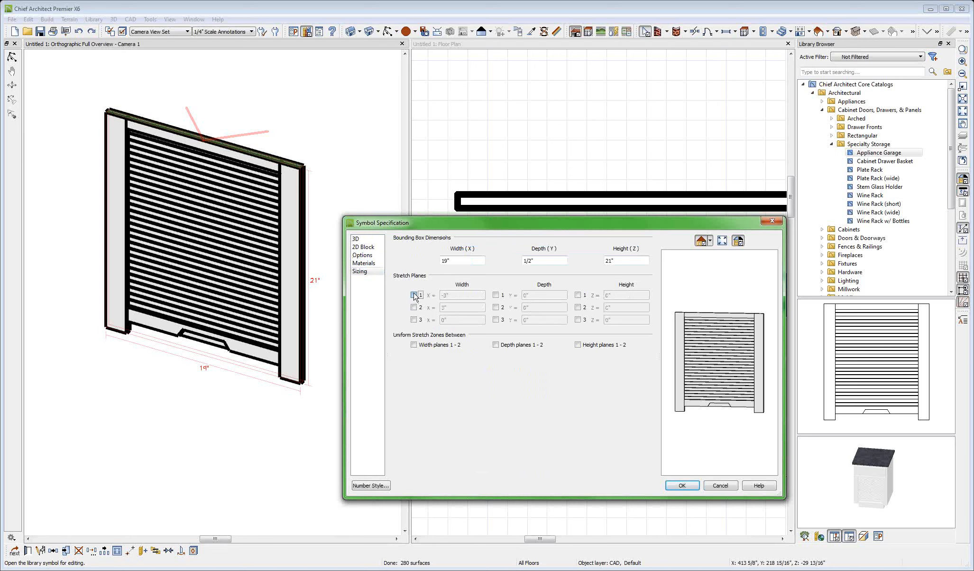
click(414, 307)
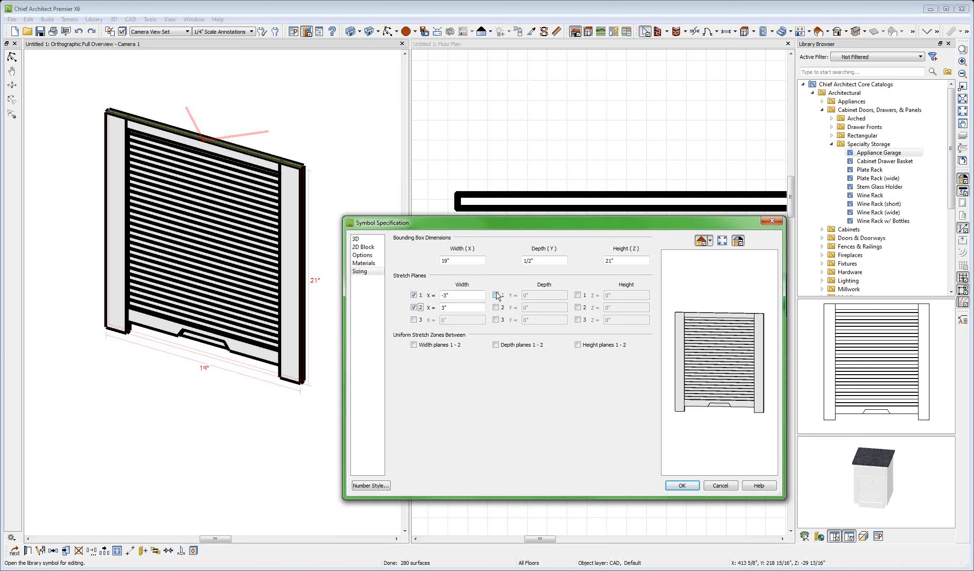
Enable height stretch plane 1 at Z = 1/4" and accept the symbol specification
click(578, 295)
click(578, 296)
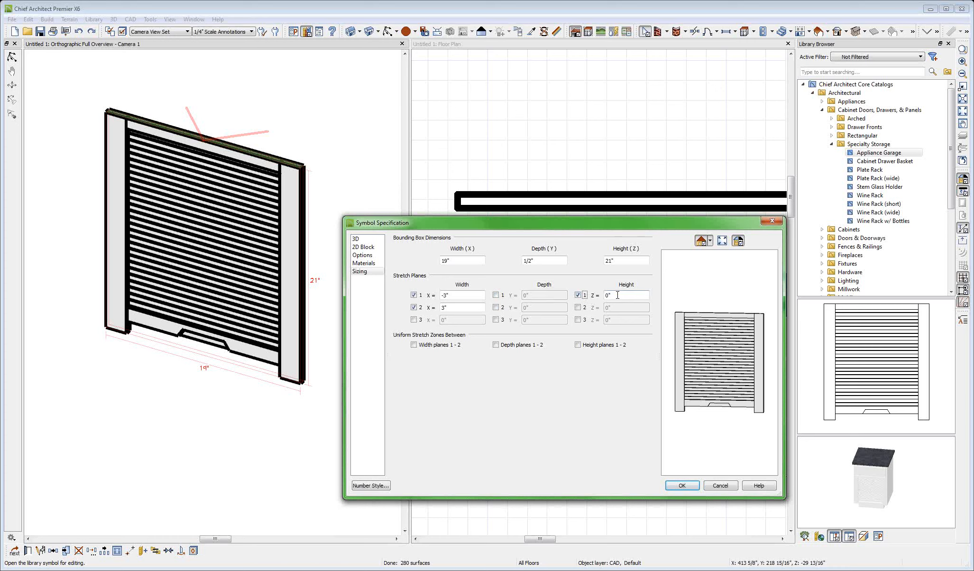
key(Tab)
click(688, 489)
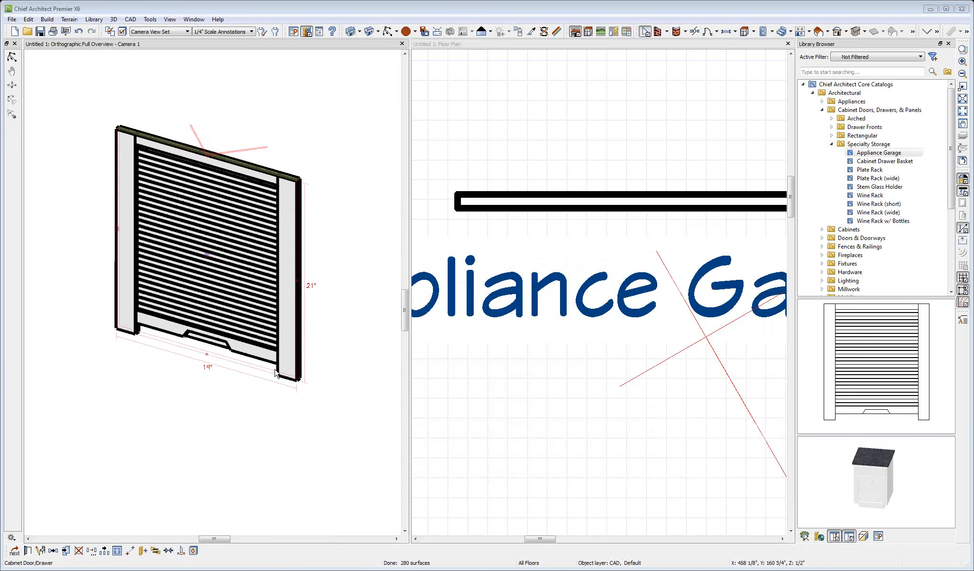
Inspect the door's lower stile ends, stretch the bottom edge down to a height of about 43", and undo the resize
scroll(275, 373, up, 5)
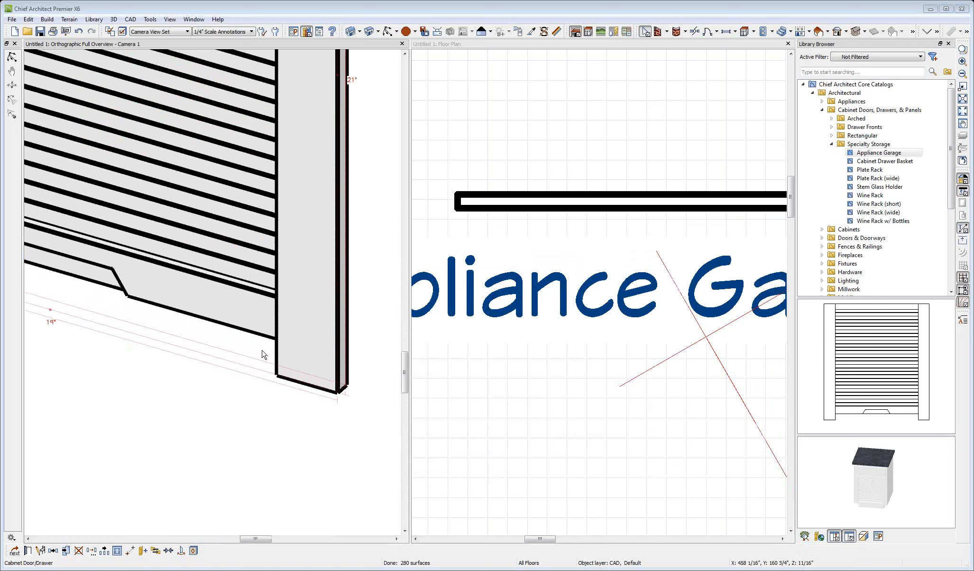
scroll(275, 351, up, 3)
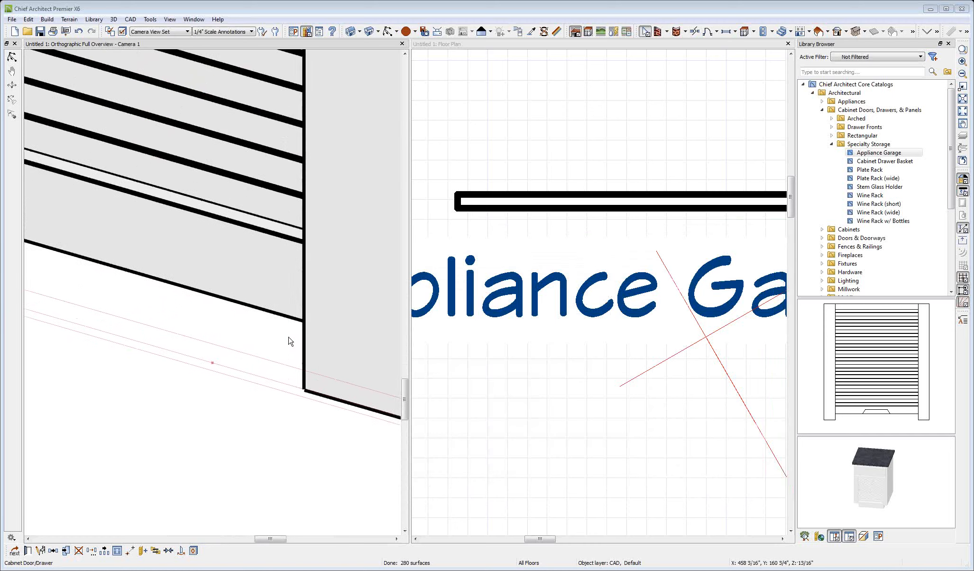
scroll(290, 341, down, 8)
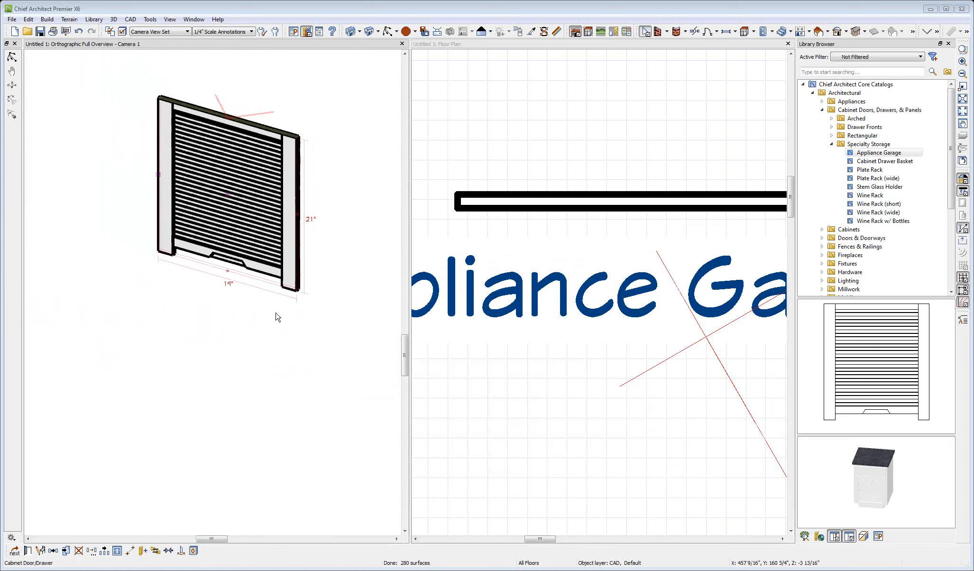
scroll(147, 136, up, 1)
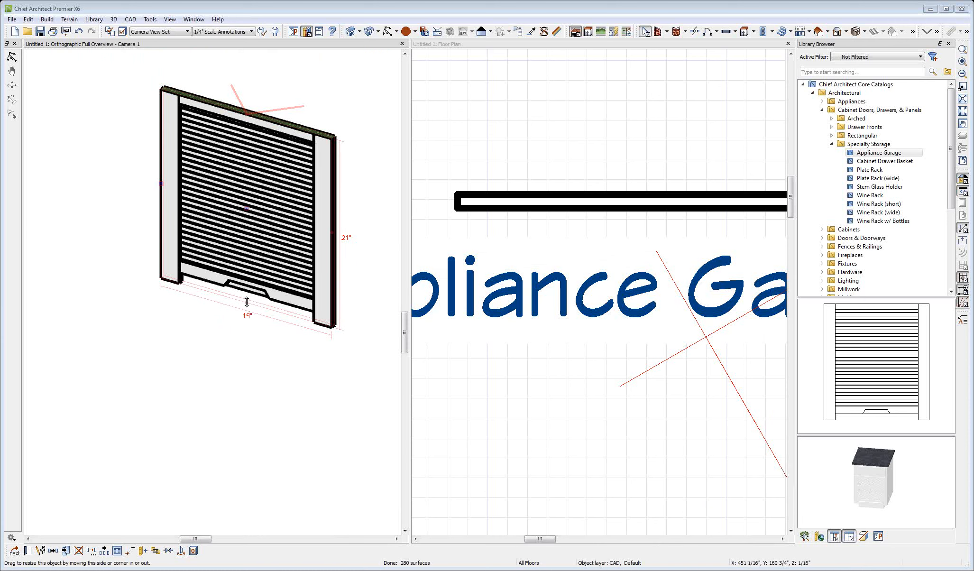
drag(247, 302, 245, 497)
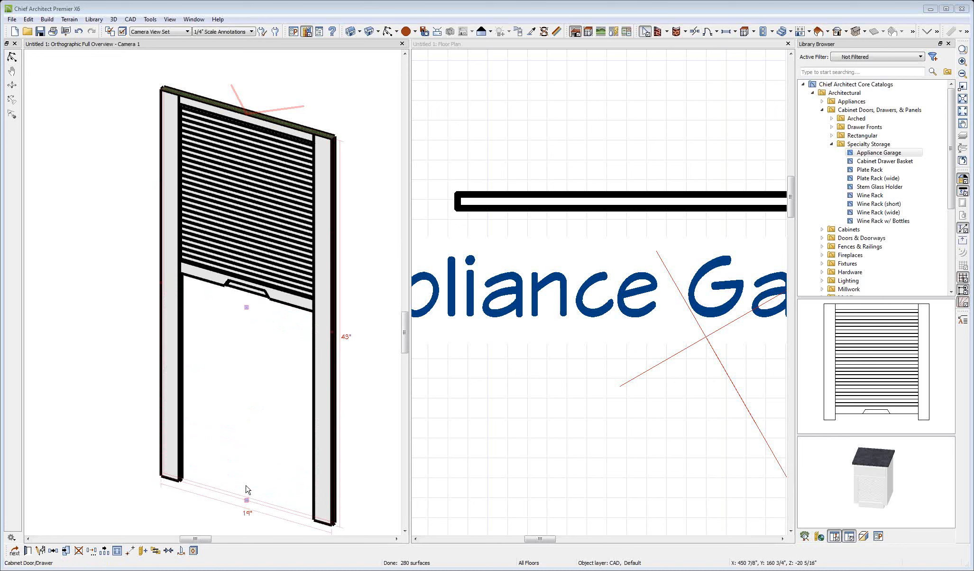
key(ctrl+z)
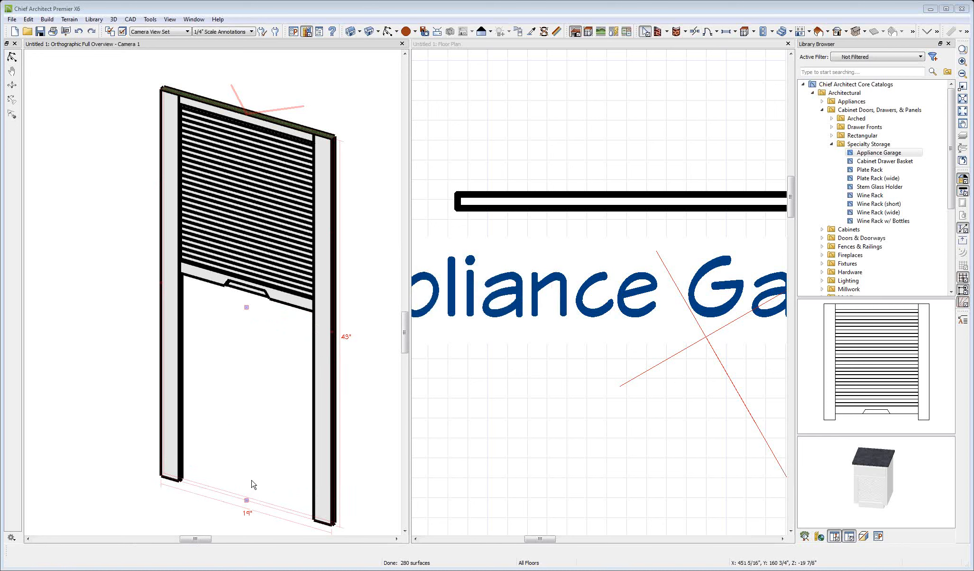
Enable height stretch plane 2 in the door's symbol sizing, accept the specification, and inspect the bottom rail
right_click(259, 198)
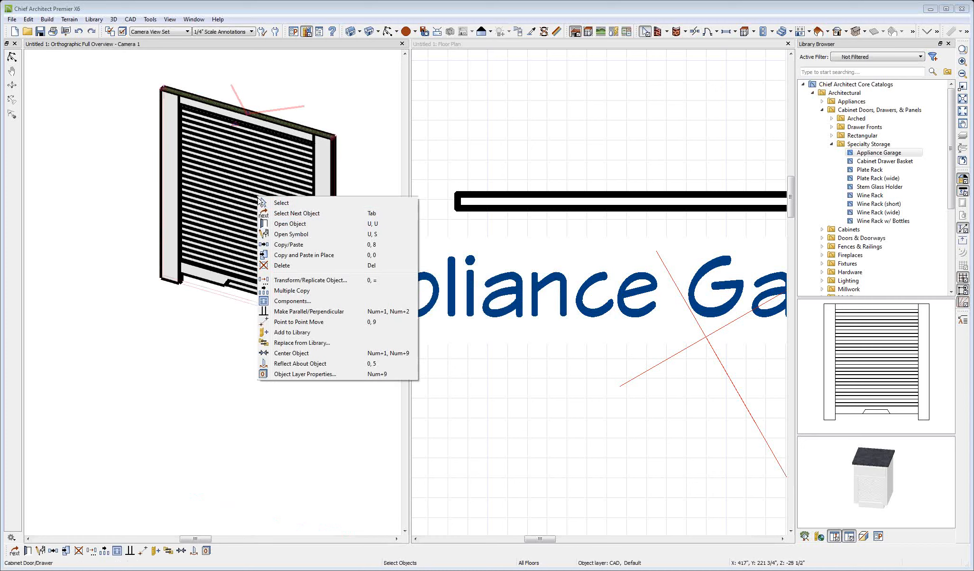
click(290, 234)
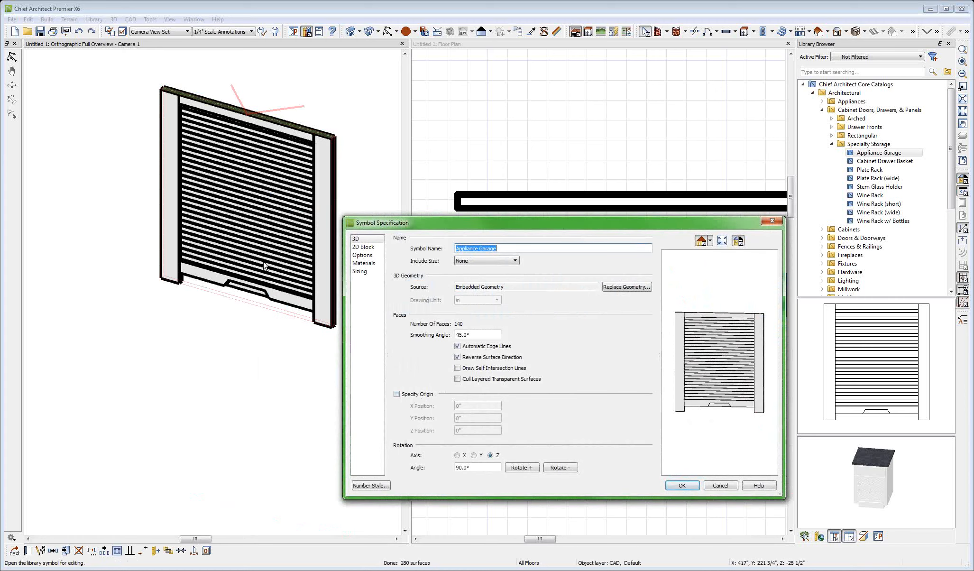
click(360, 270)
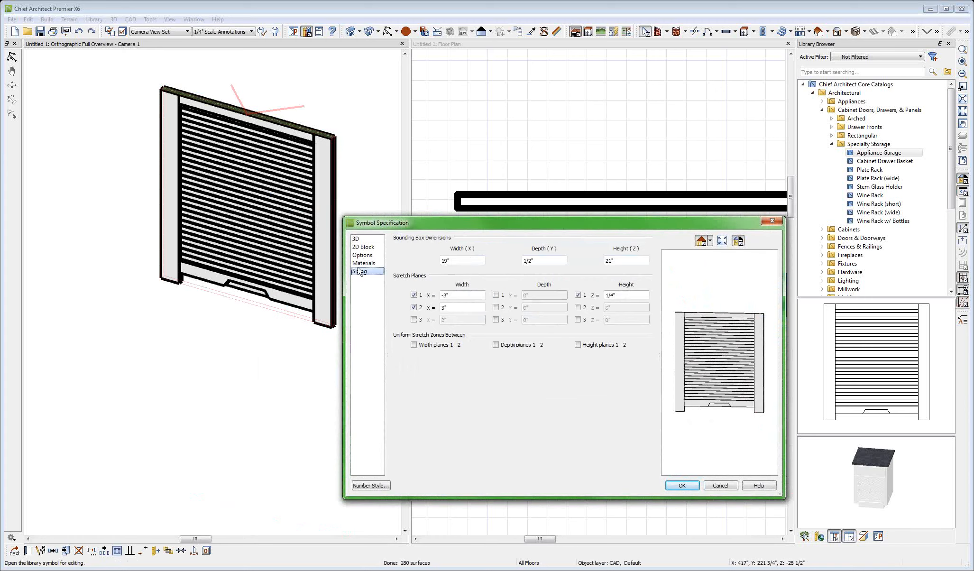
click(578, 308)
click(681, 485)
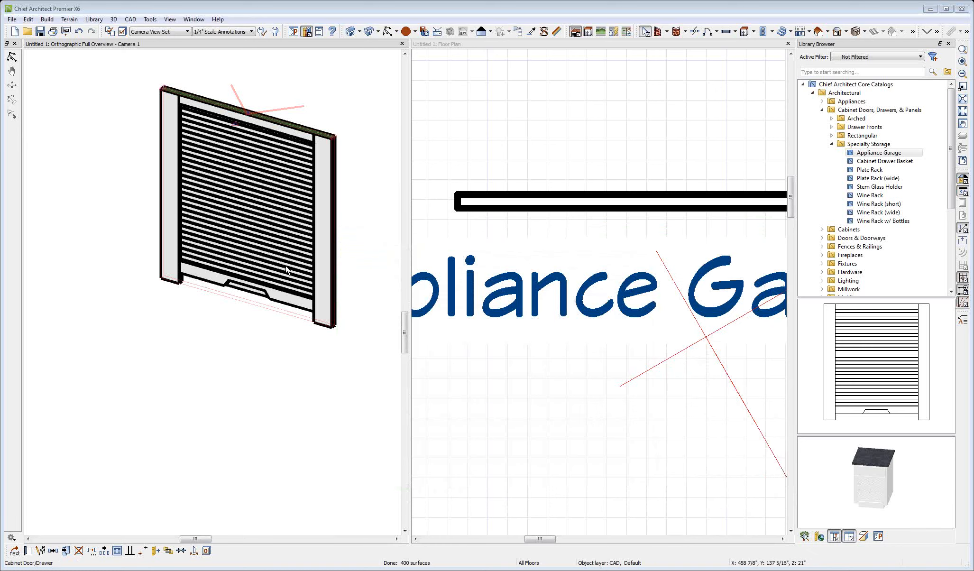
scroll(289, 272, up, 4)
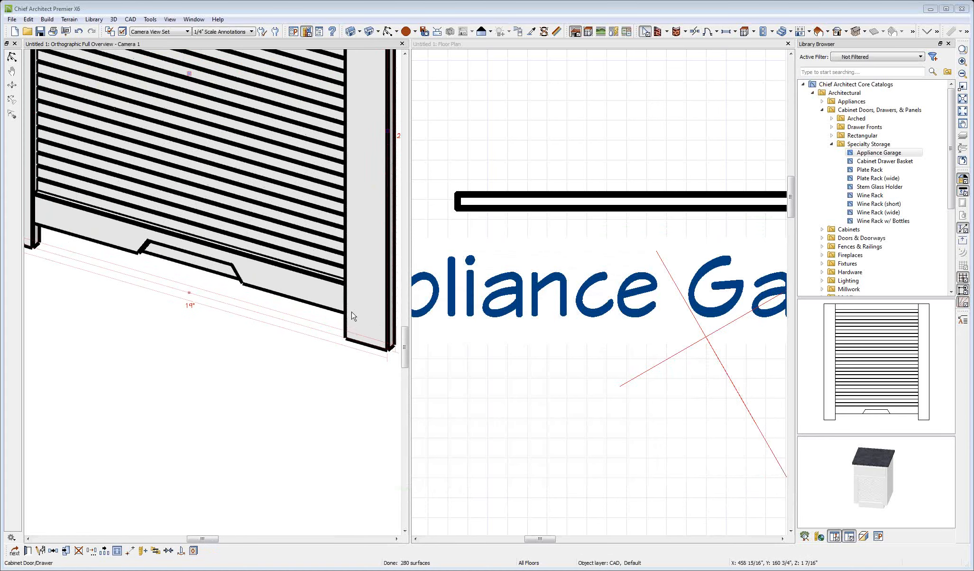
Test the height stretch planes by stretching the door's bottom edge down to a height of about 44", and undo the resize
scroll(284, 332, up, 1)
scroll(230, 356, down, 5)
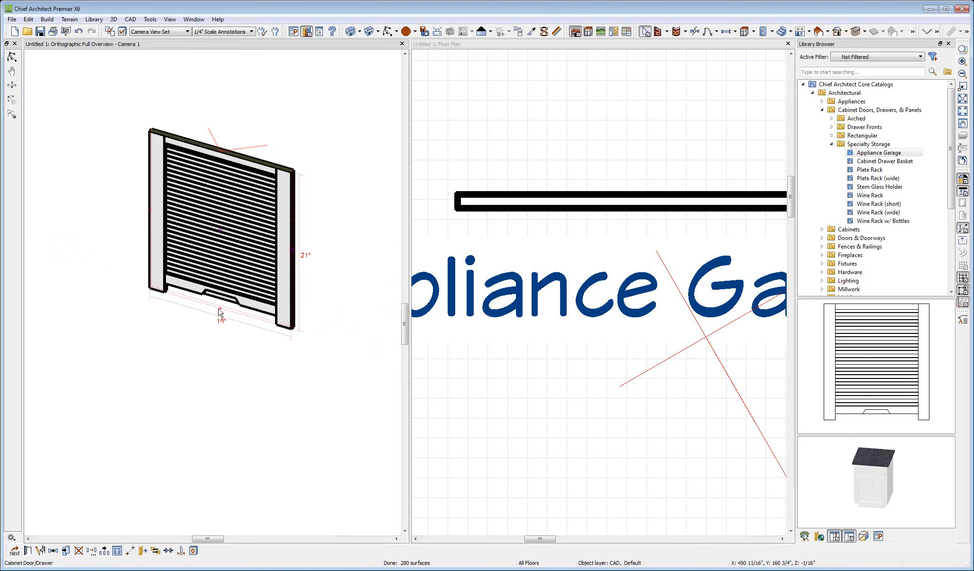
drag(220, 308, 209, 479)
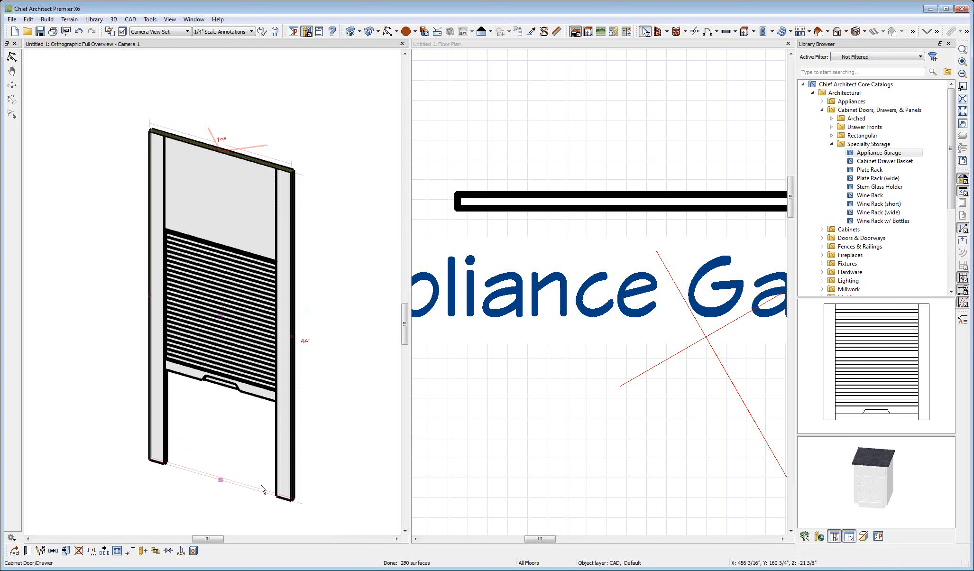
key(ctrl+z)
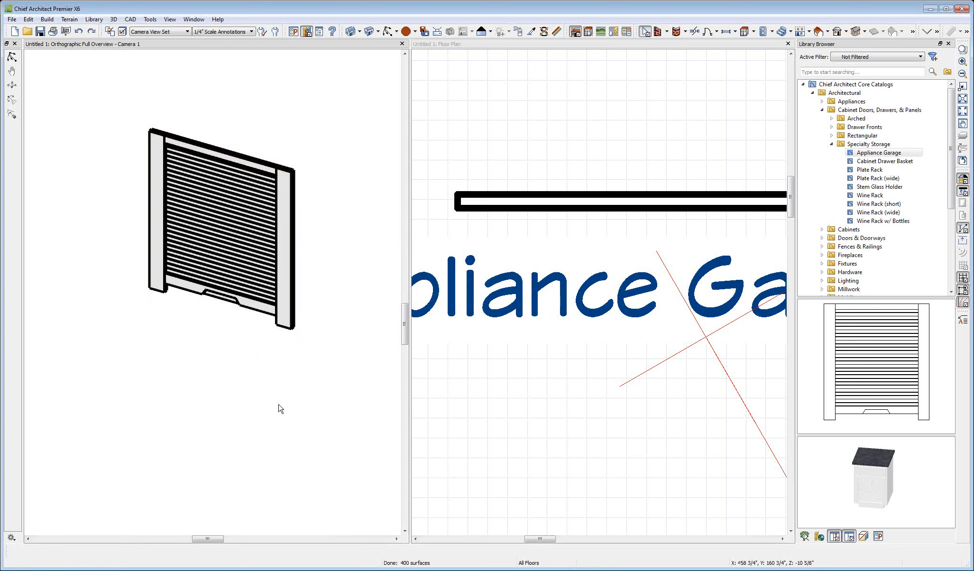
Reopen the door's symbol sizing, disable height stretch plane 2, set height plane 1 to Z = 10.5", and accept the specification
right_click(196, 206)
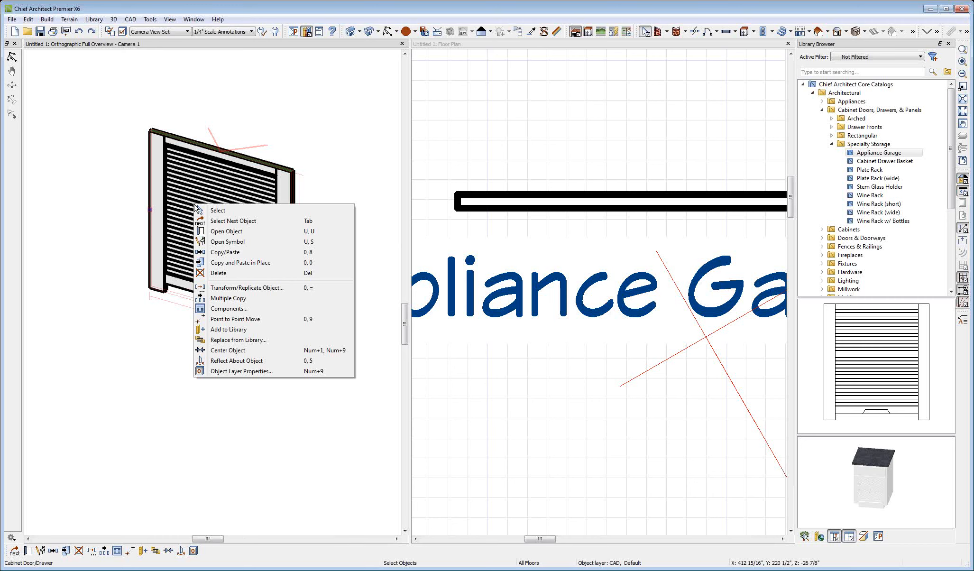
click(242, 242)
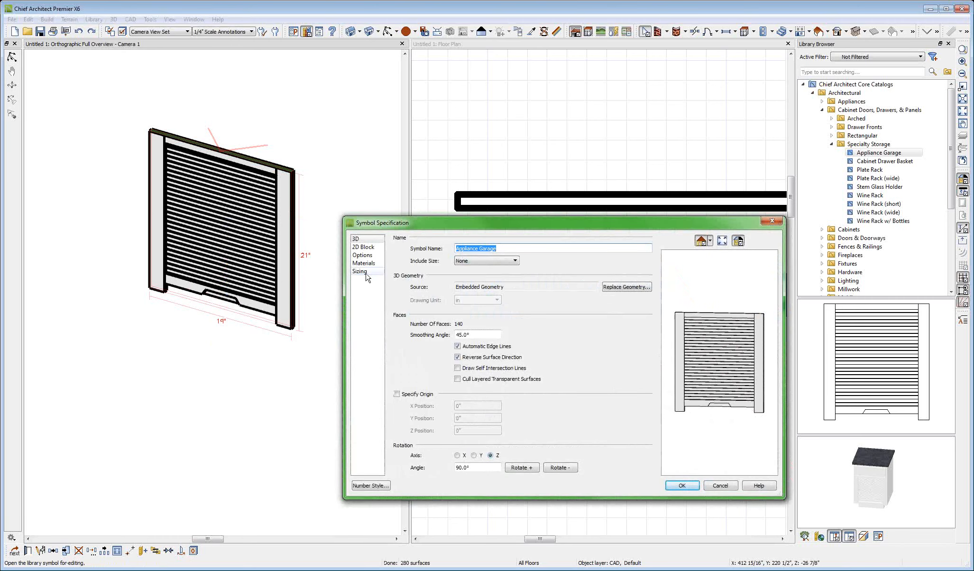
click(368, 271)
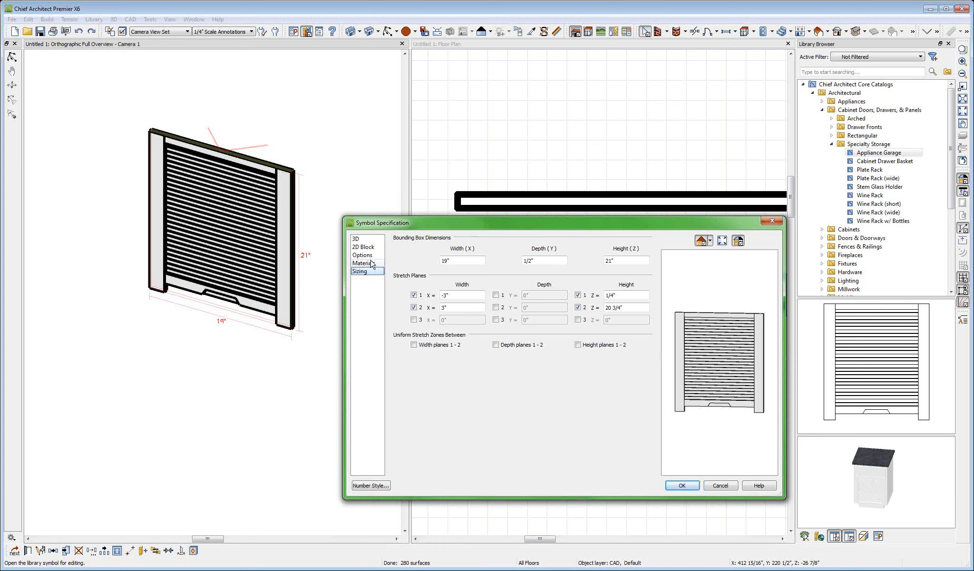
click(577, 308)
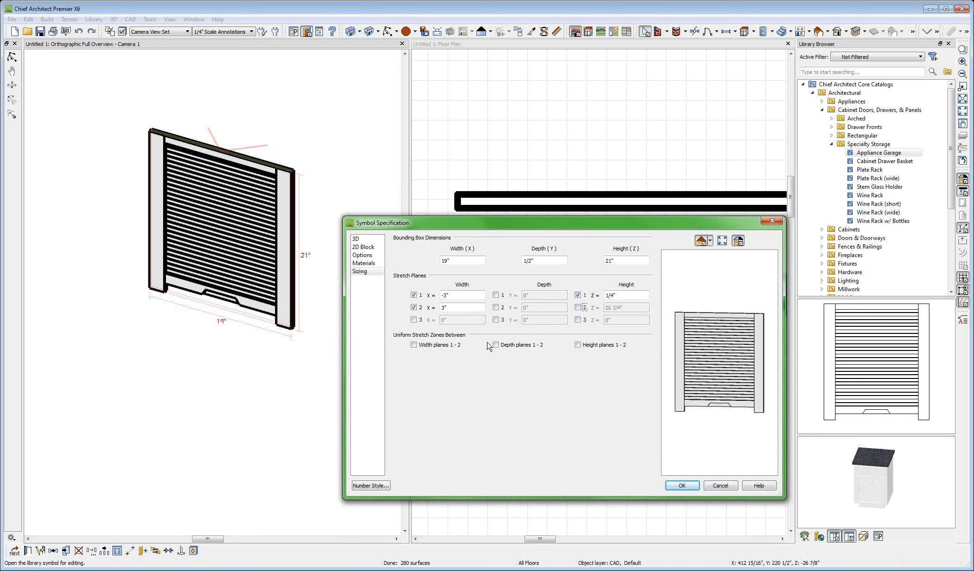
click(578, 295)
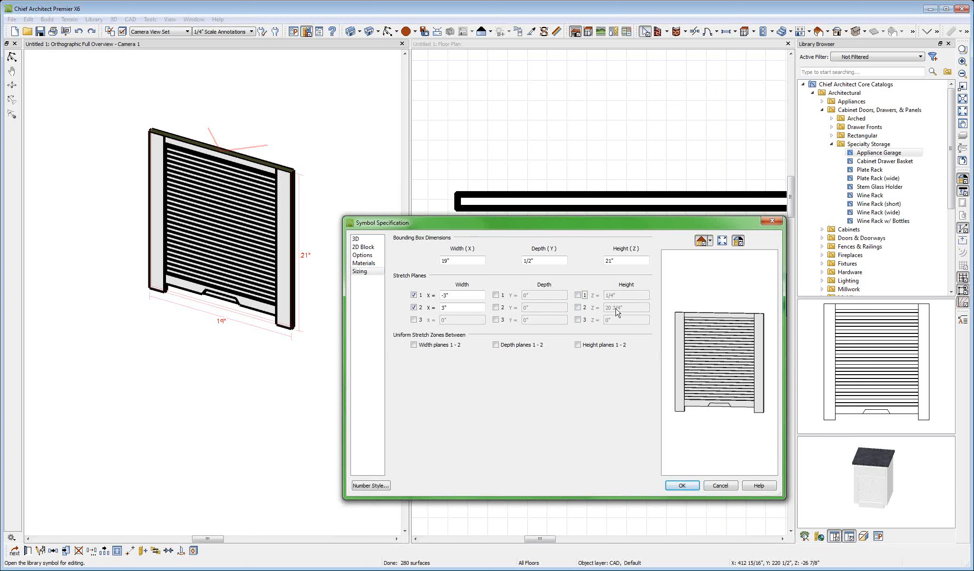
click(577, 295)
key(Tab)
text(10.5)
key(Tab)
click(682, 485)
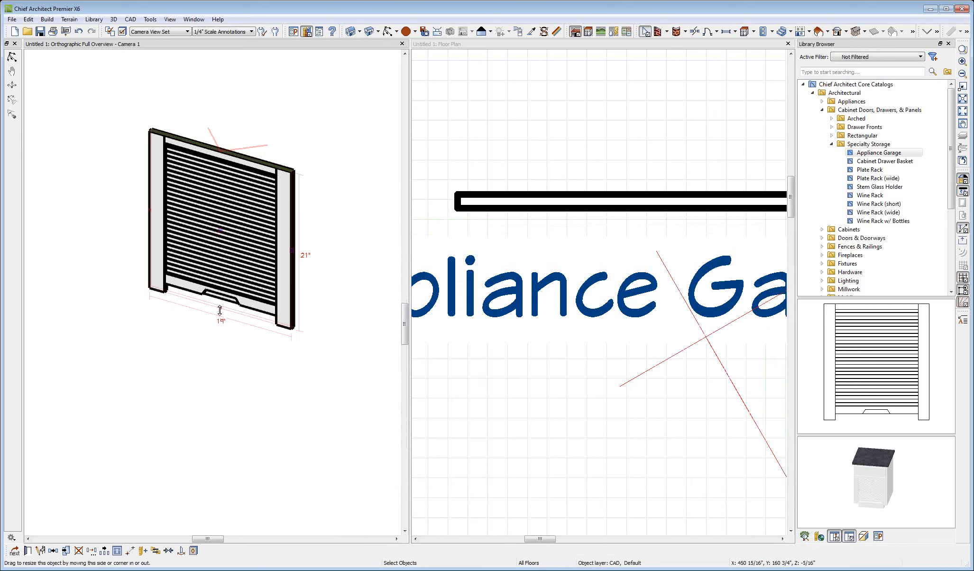
Stretch the door's bottom edge down to a height of about 43" and undo the resize
drag(220, 309, 229, 472)
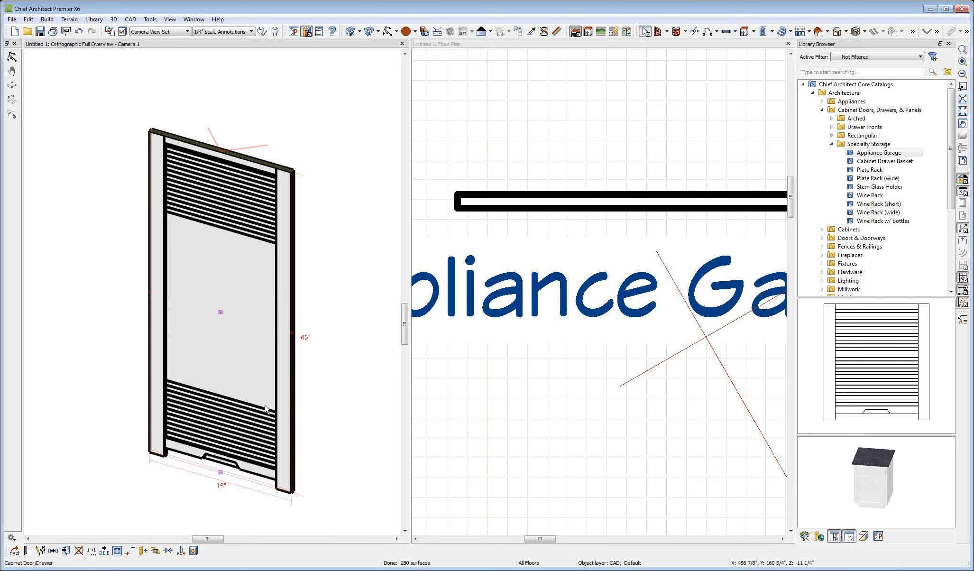
key(ctrl+z)
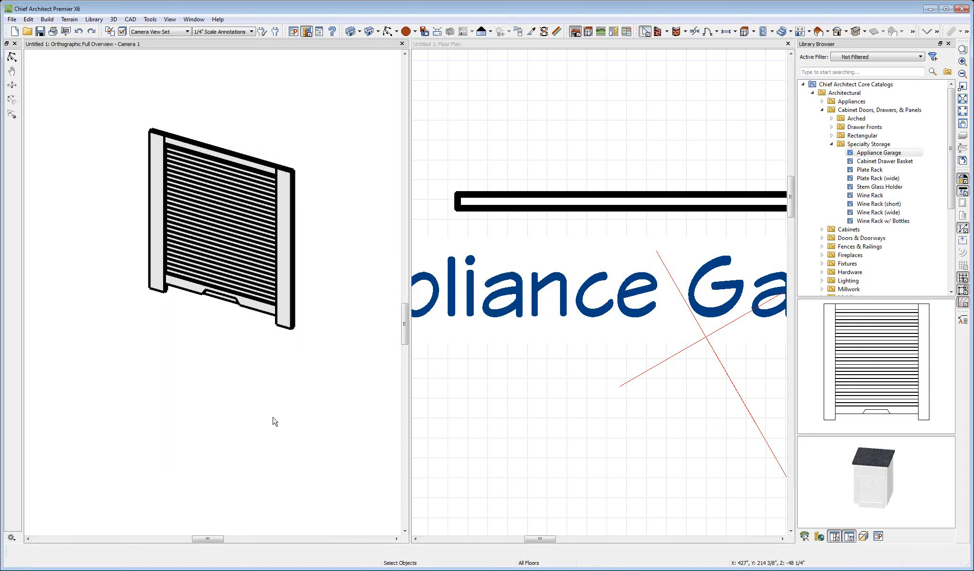
Close the Library Browser to enlarge both views and select the appliance garage door in the floor plan
click(511, 135)
scroll(512, 135, up, 1)
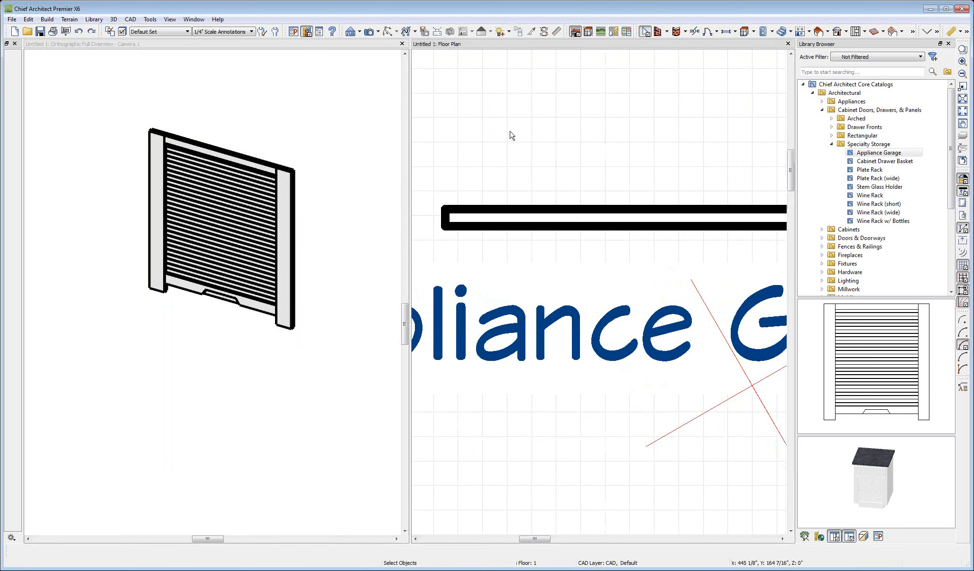
click(948, 44)
scroll(701, 95, up, 3)
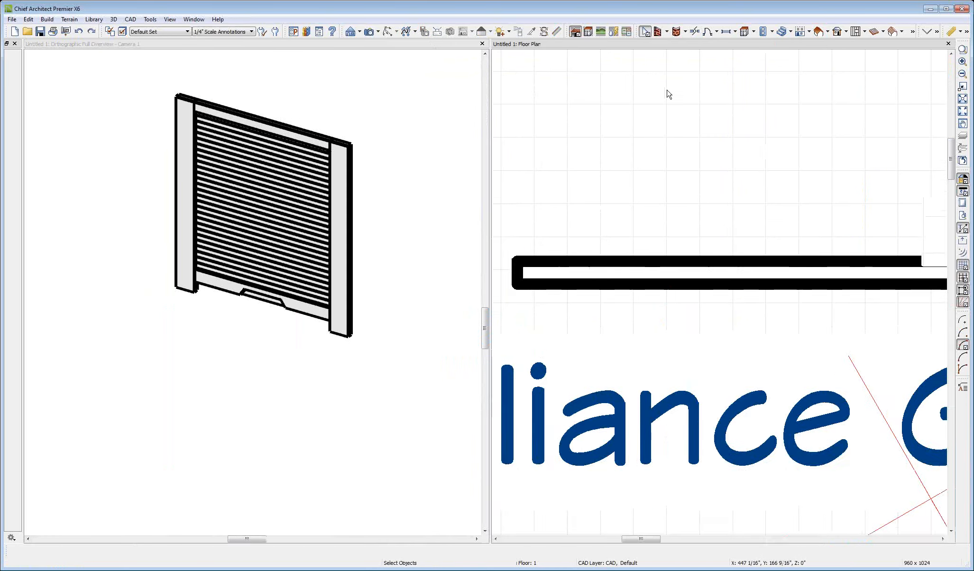
scroll(705, 93, down, 5)
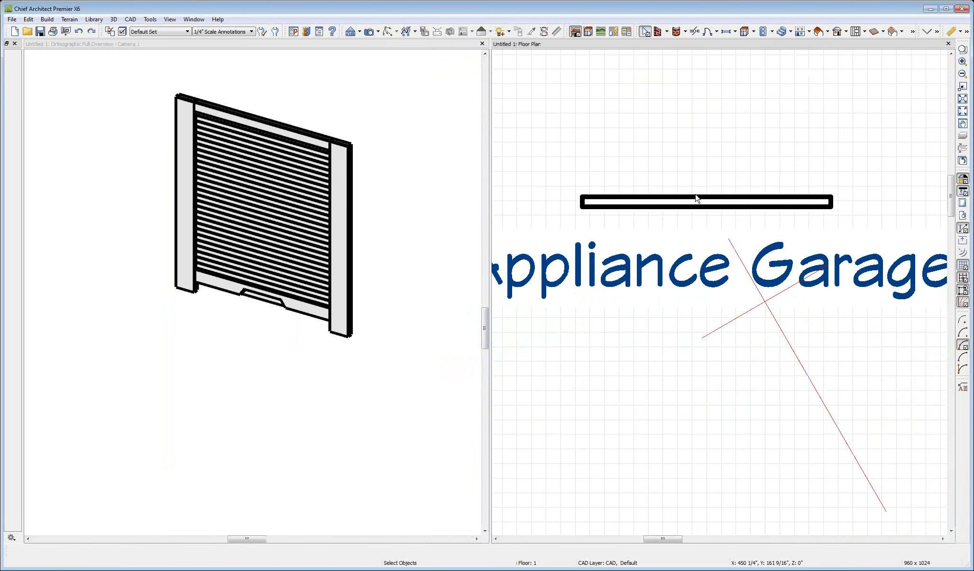
click(702, 201)
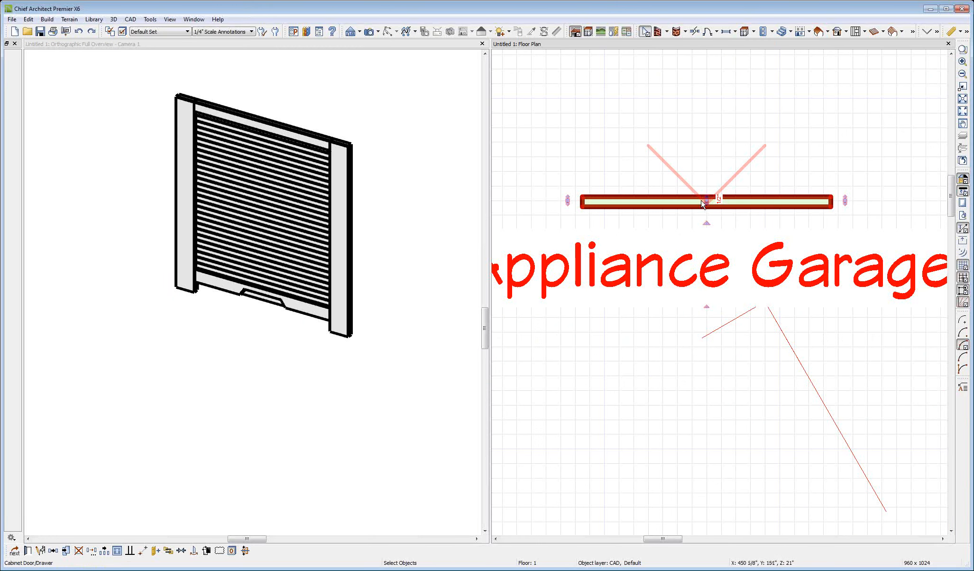
Compare the door in the camera and floor plan views, examining its depth dimension and end edge in plan
click(311, 187)
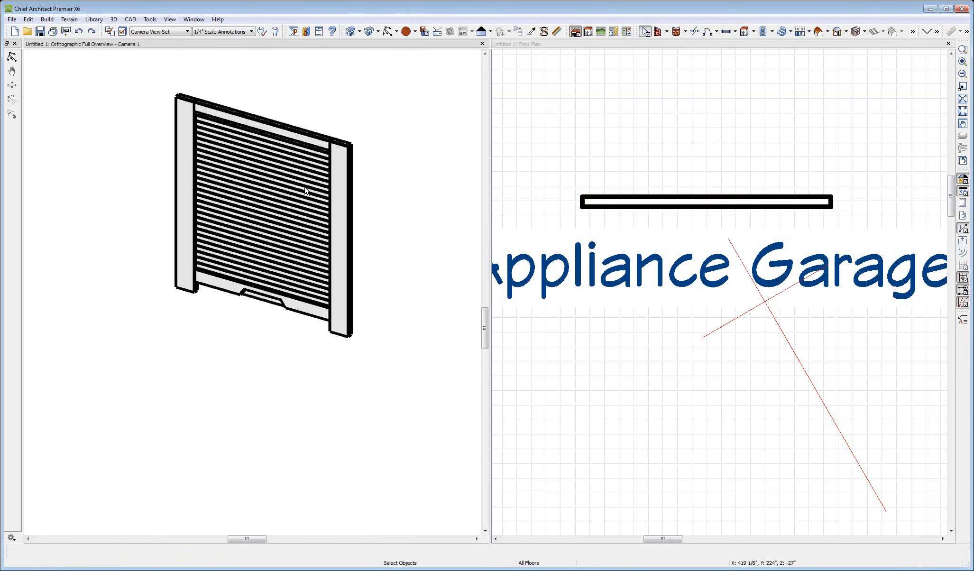
click(311, 187)
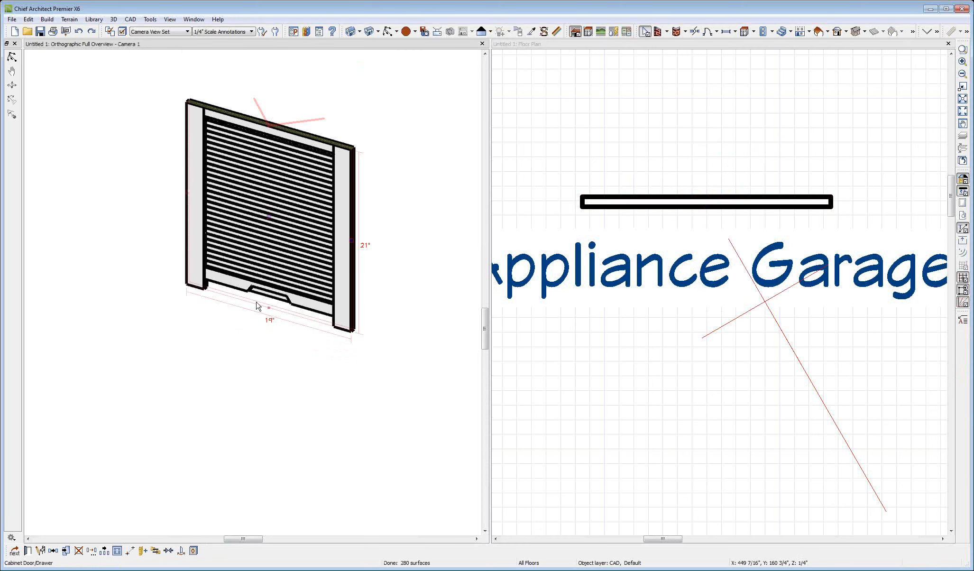
click(663, 199)
click(663, 199)
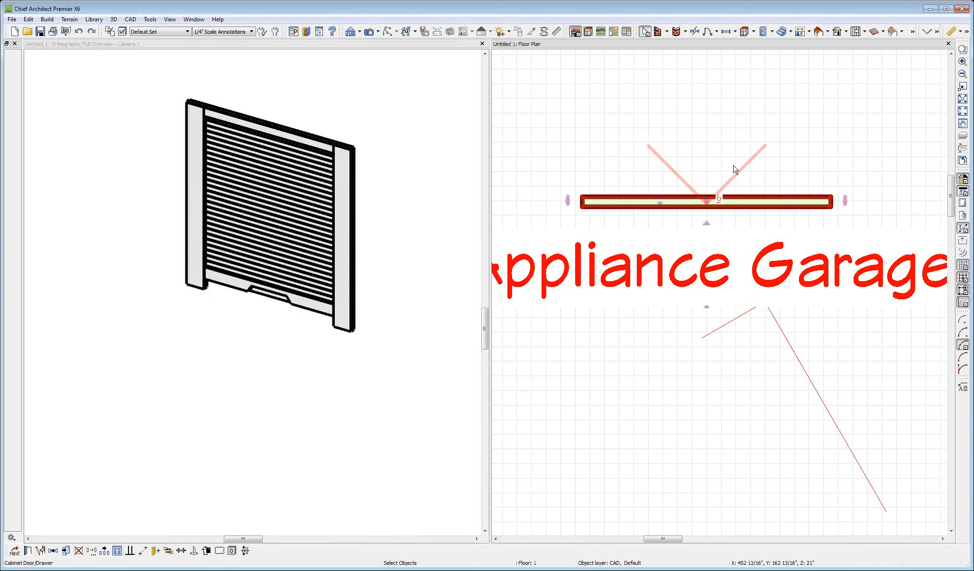
scroll(735, 166, up, 1)
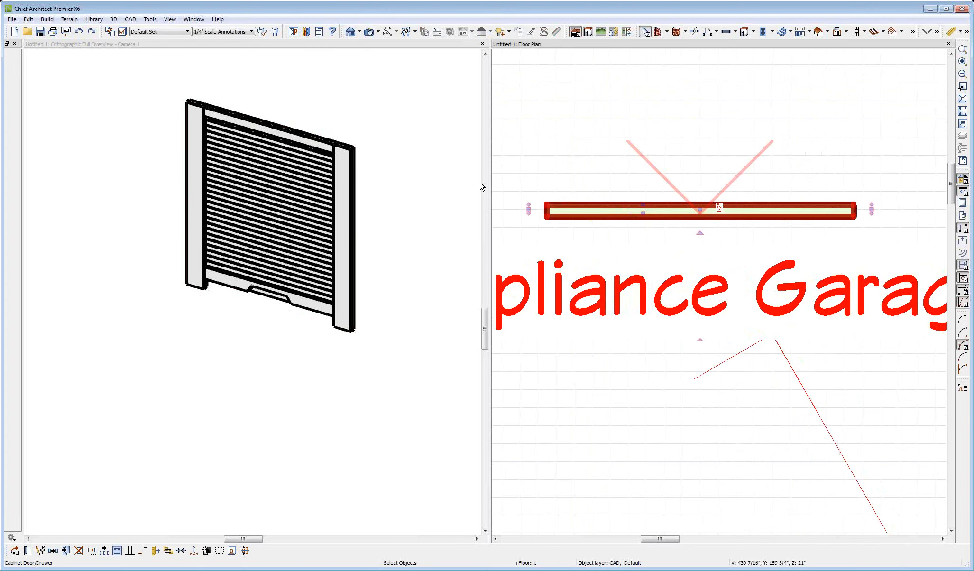
scroll(536, 223, up, 3)
scroll(536, 227, up, 1)
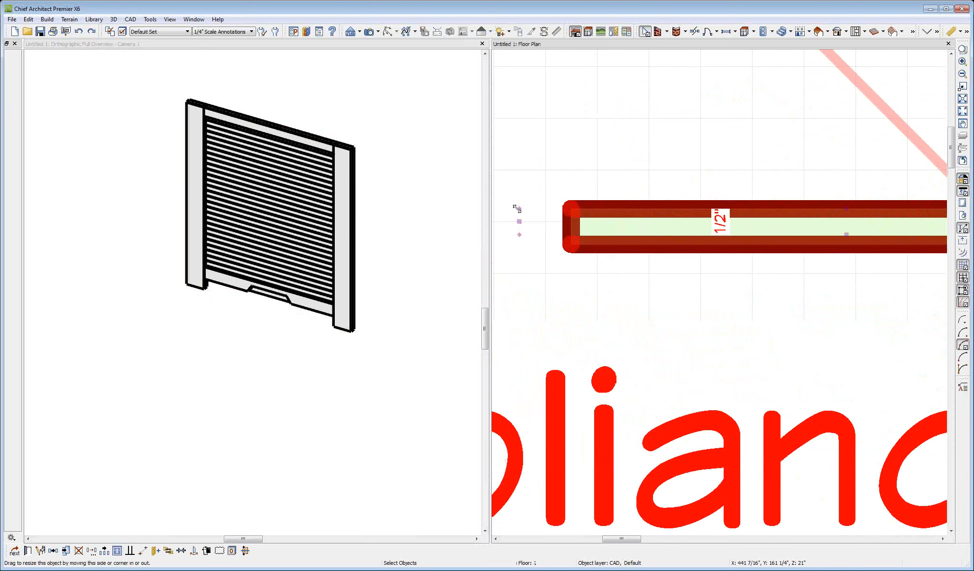
scroll(534, 239, up, 1)
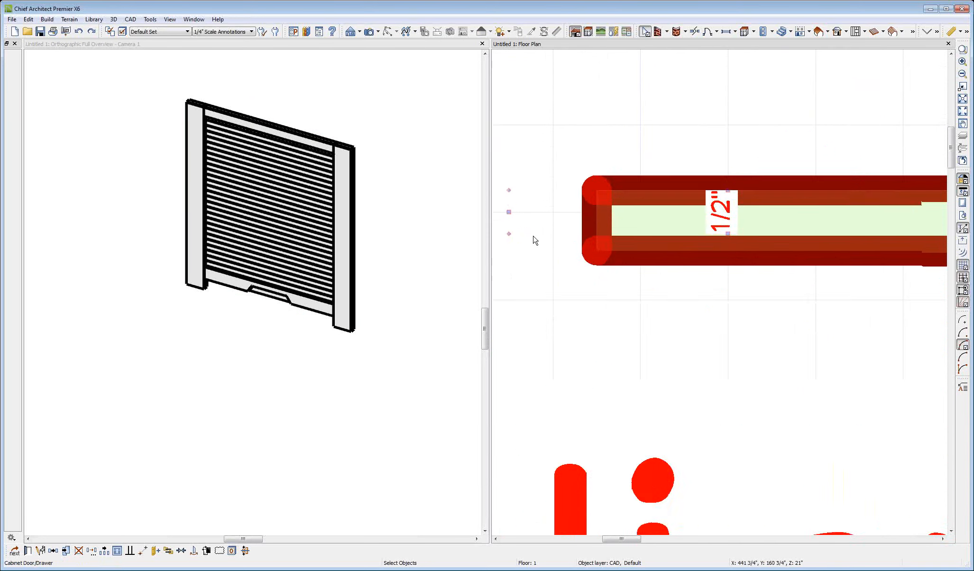
scroll(542, 219, down, 1)
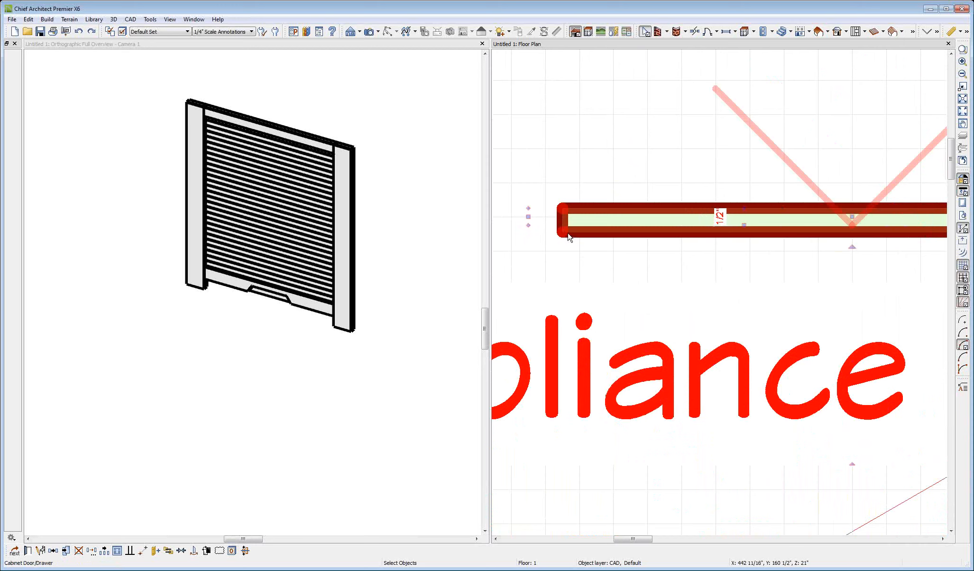
Set the door symbol's bounding box depth to 1" in its sizing, accept it, and examine the plan view
right_click(709, 219)
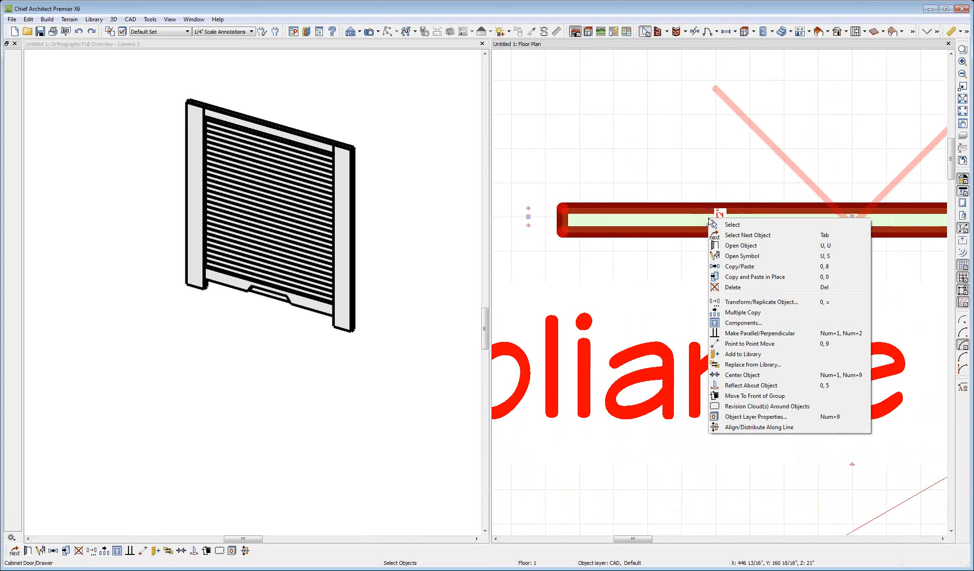
click(742, 256)
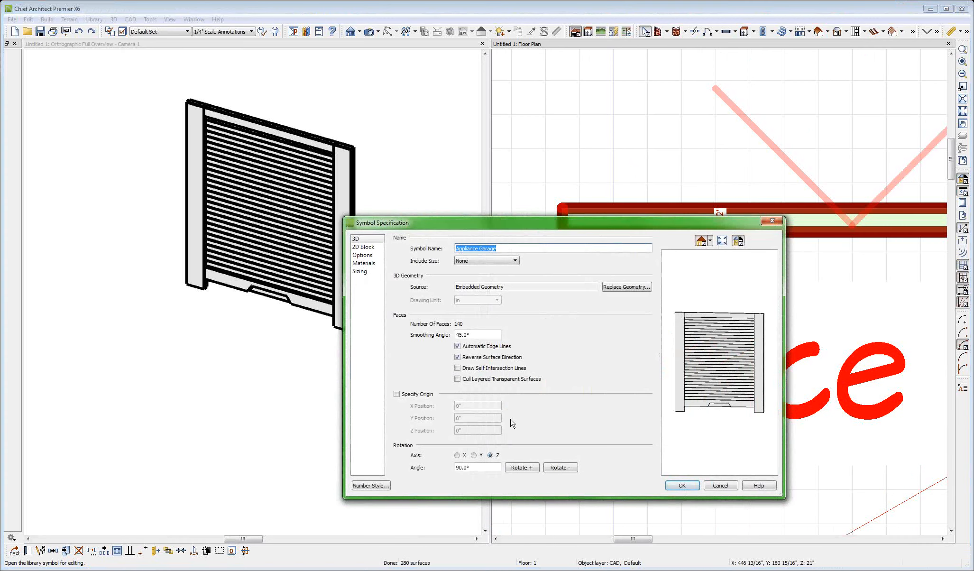
click(361, 272)
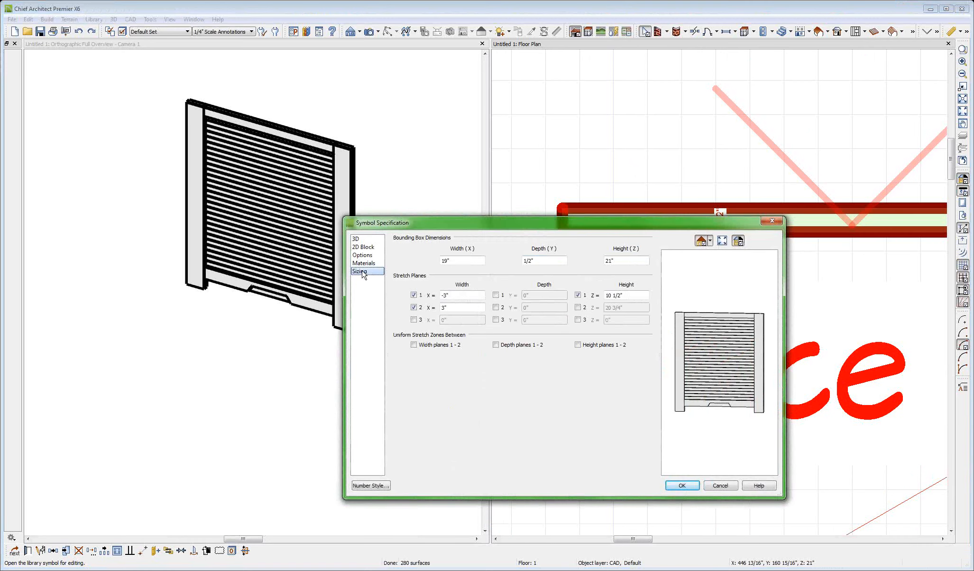
click(532, 259)
double_click(532, 258)
text(1)
key(Return)
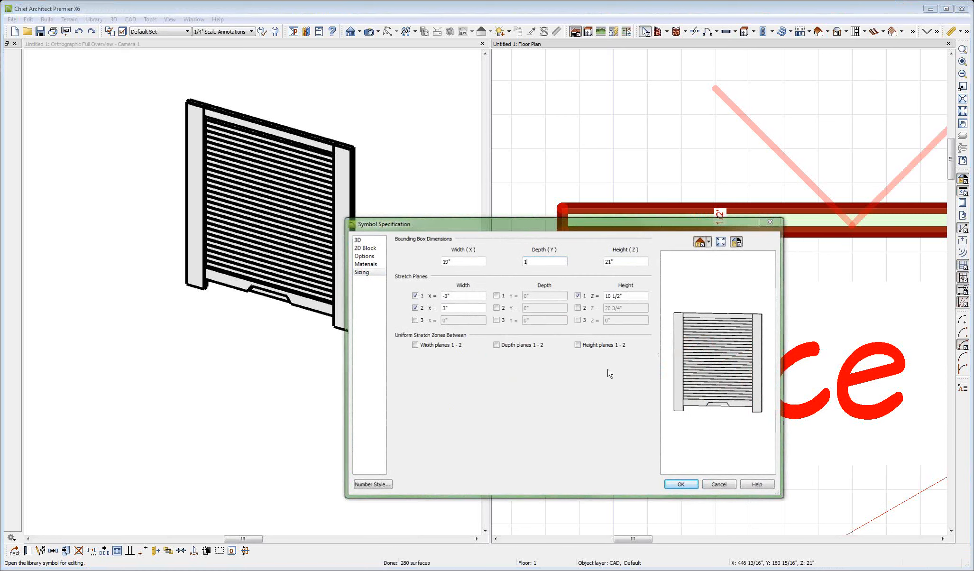
scroll(736, 250, up, 1)
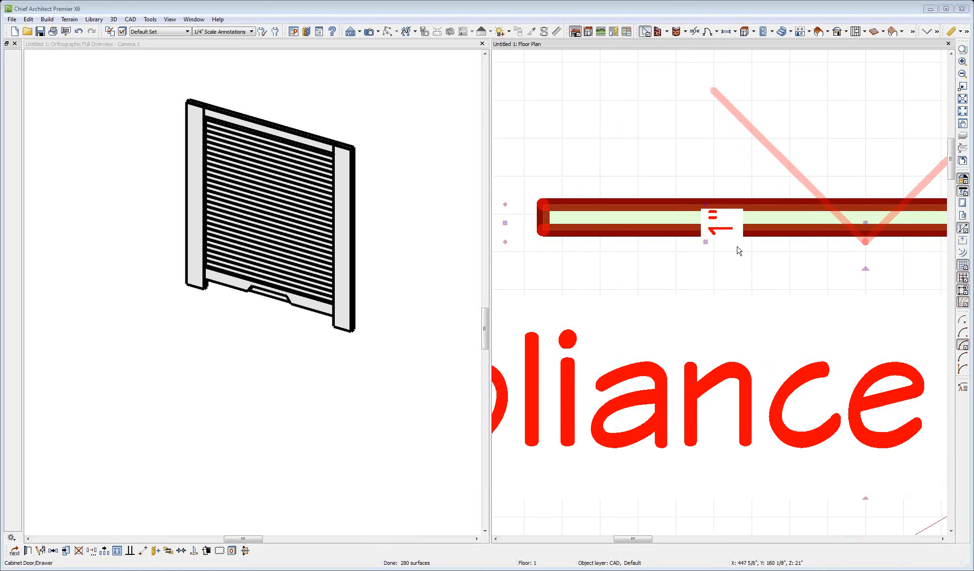
scroll(708, 242, down, 5)
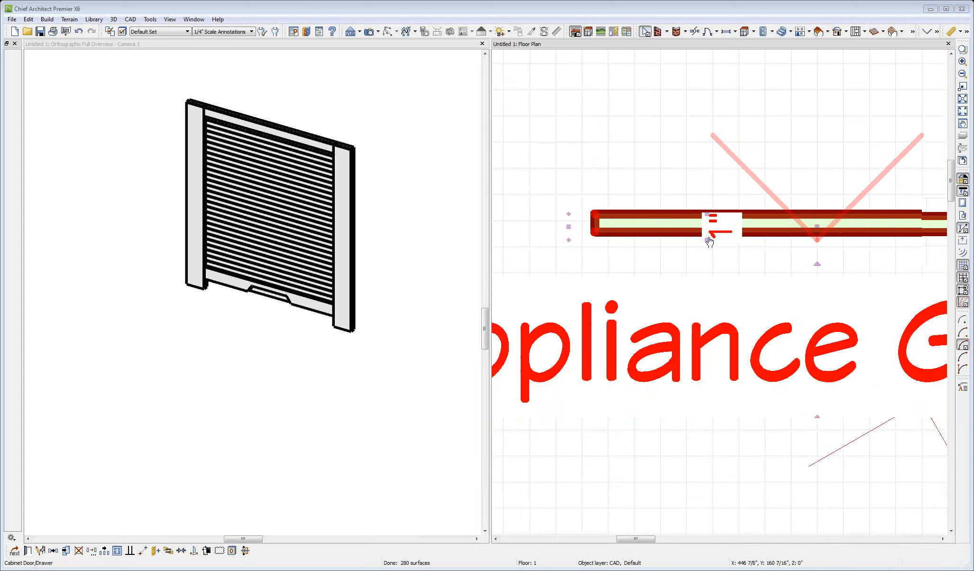
Reopen the door's symbol sizing and set the bounding box depth to .75", accepting the specification
right_click(646, 226)
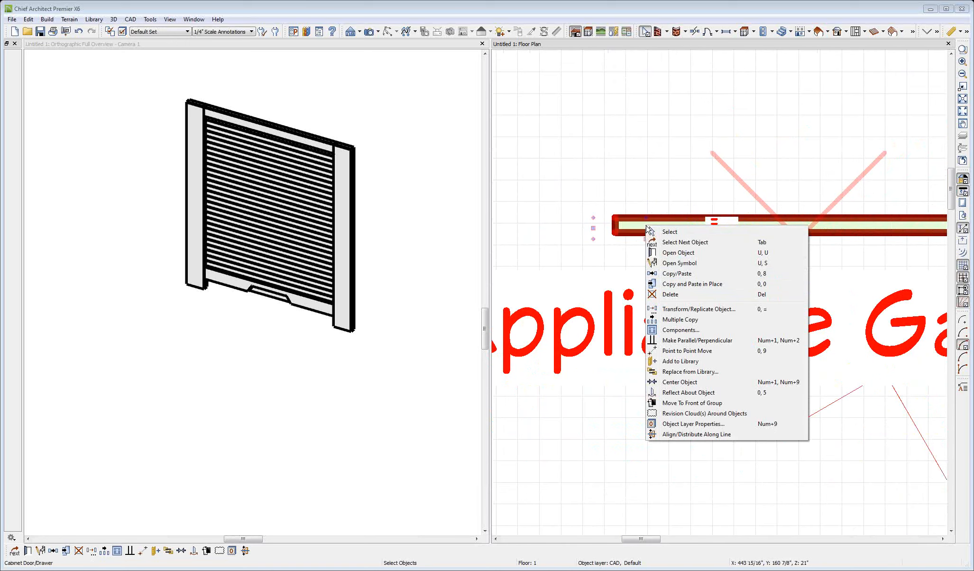
click(678, 264)
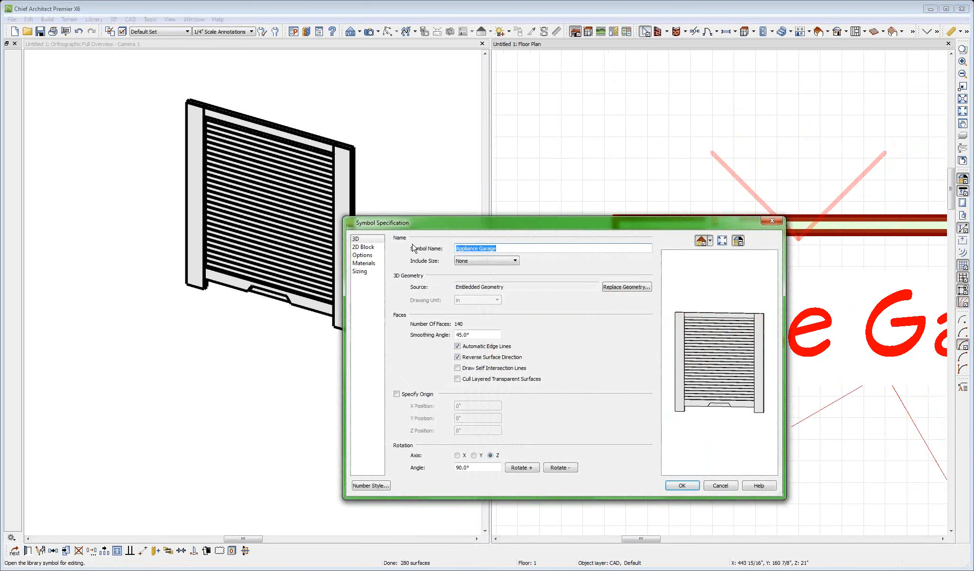
click(362, 271)
double_click(531, 260)
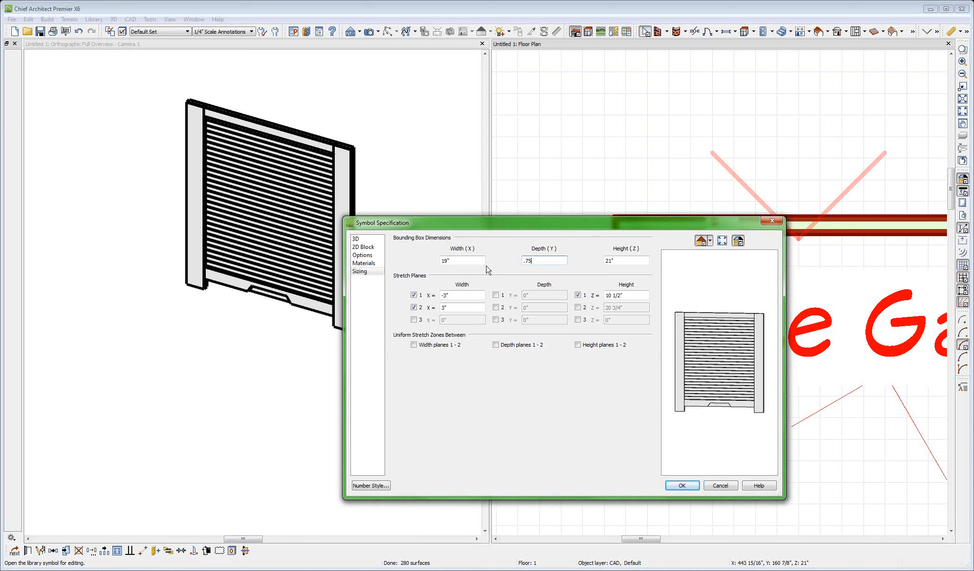
key(Return)
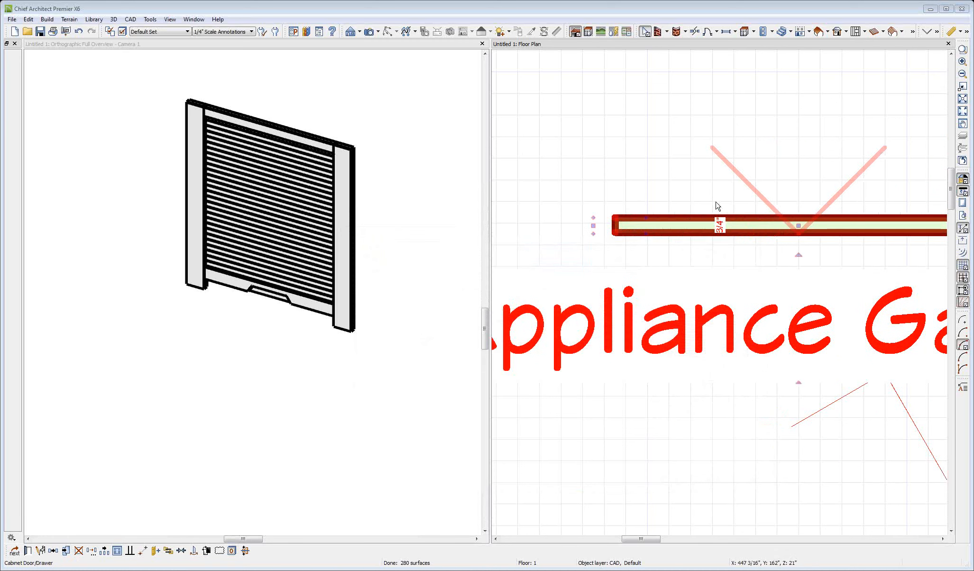
In the door symbol's sizing, enable the first depth stretch plane at 1" and accept the specification
scroll(716, 208, down, 3)
scroll(698, 198, up, 3)
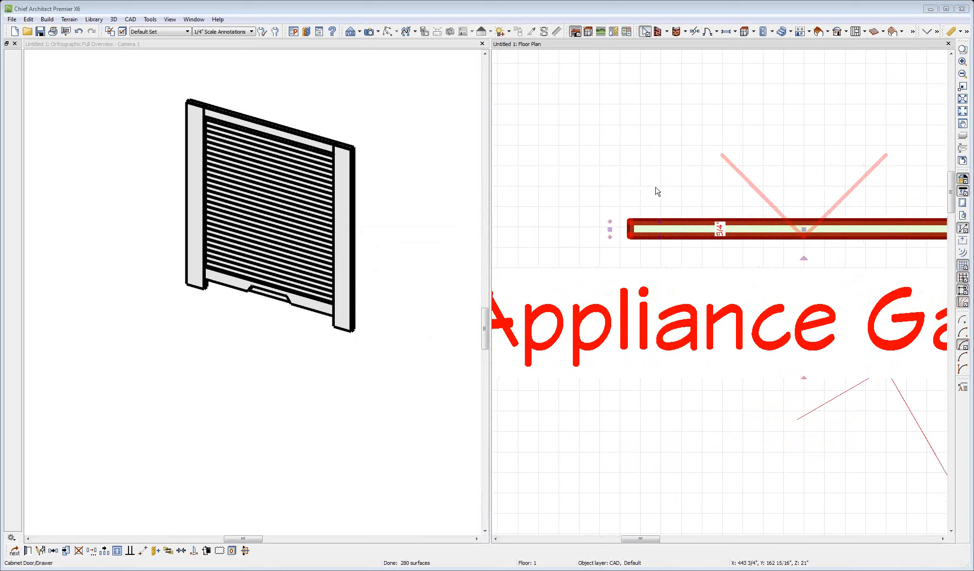
scroll(594, 244, up, 2)
scroll(592, 234, down, 3)
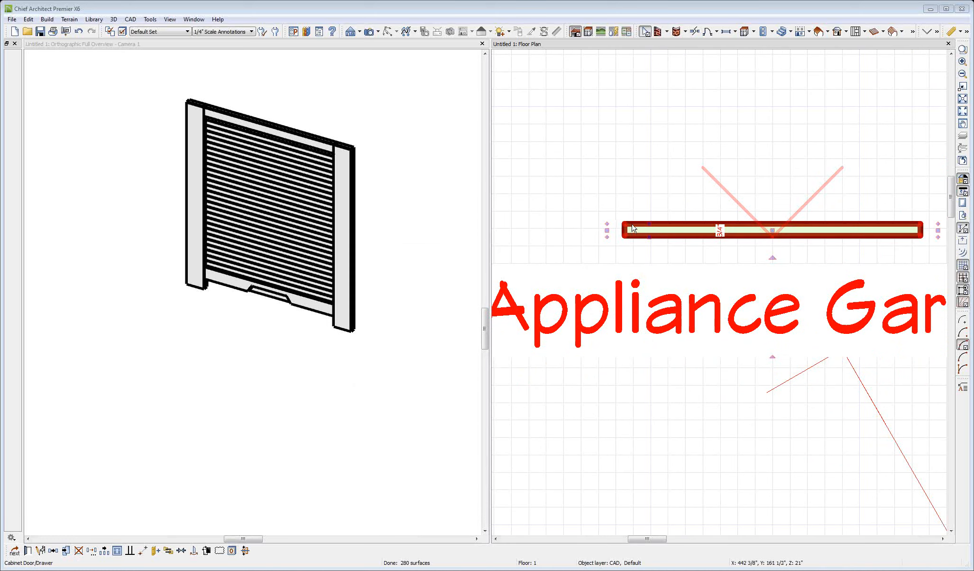
right_click(663, 232)
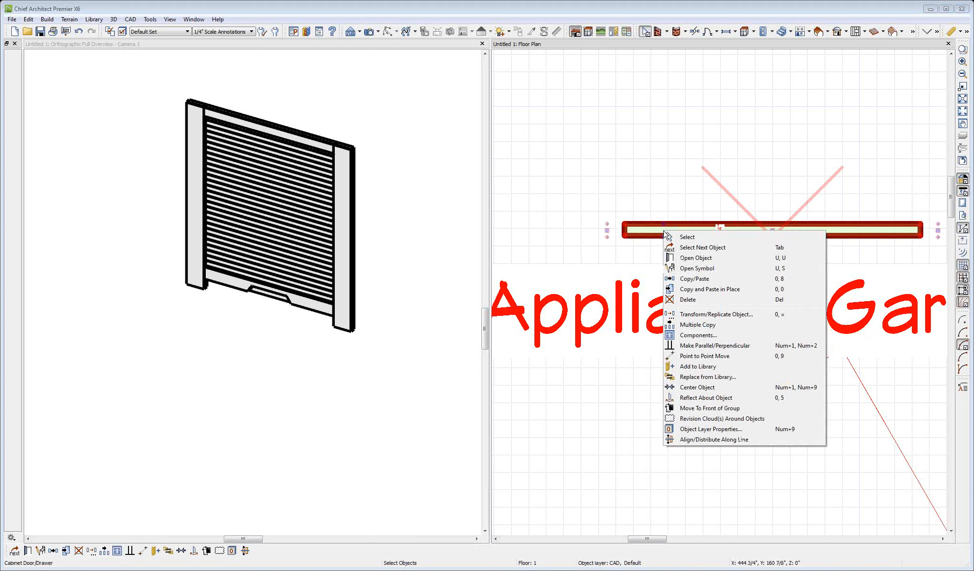
click(707, 269)
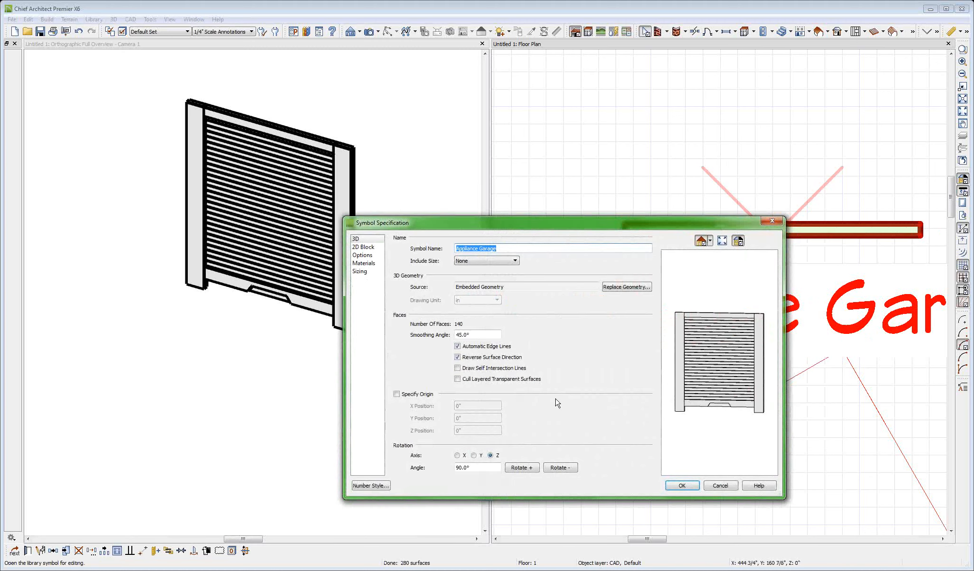
click(361, 271)
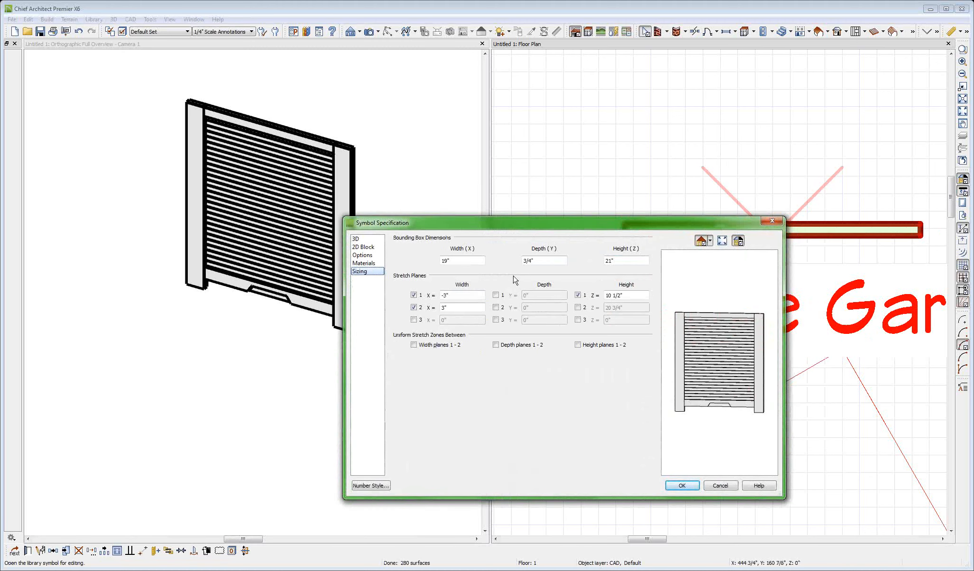
click(495, 295)
double_click(541, 296)
click(680, 487)
click(681, 485)
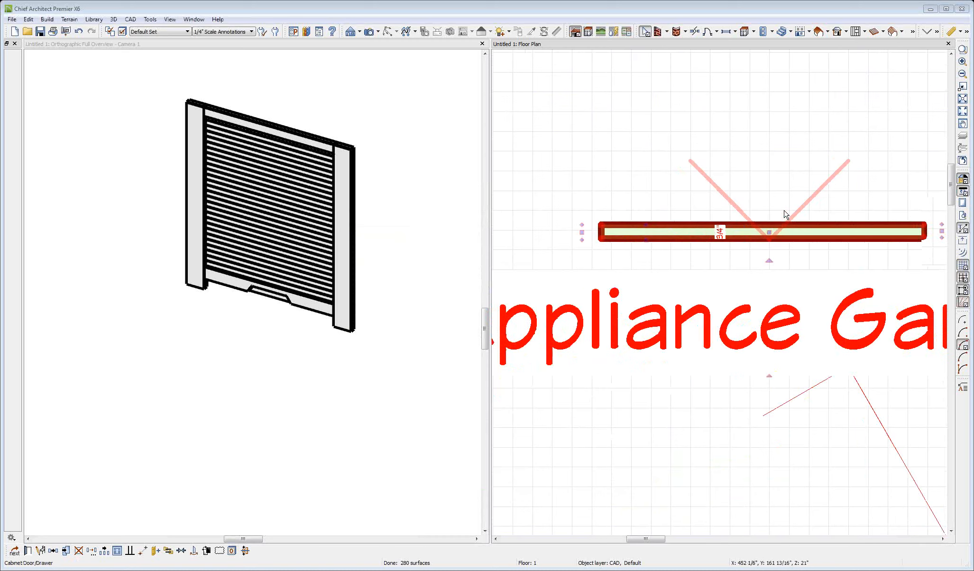
Test the depth stretch plane by stretching the door's depth to 1'-3" in the floor plan, and undo the stretch
scroll(781, 210, up, 2)
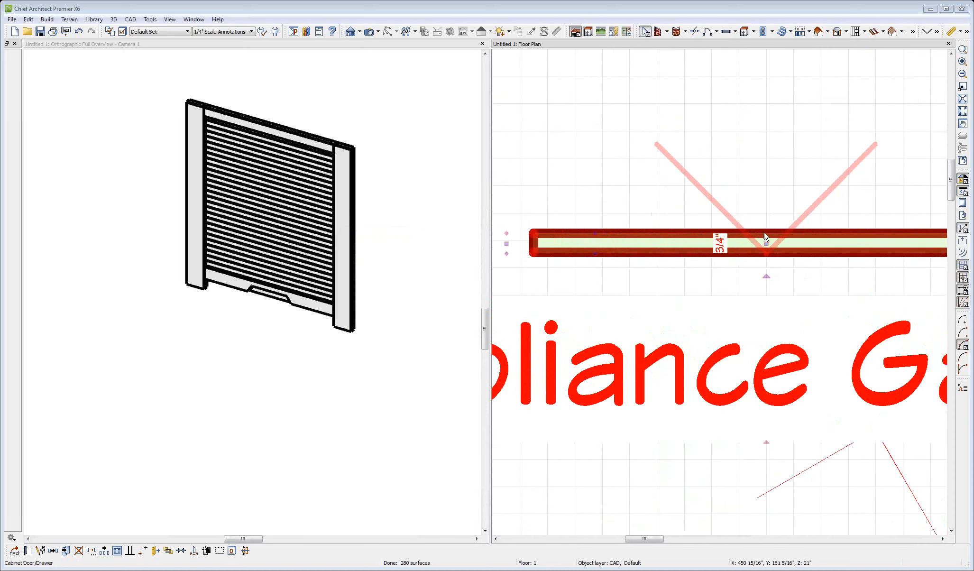
click(769, 200)
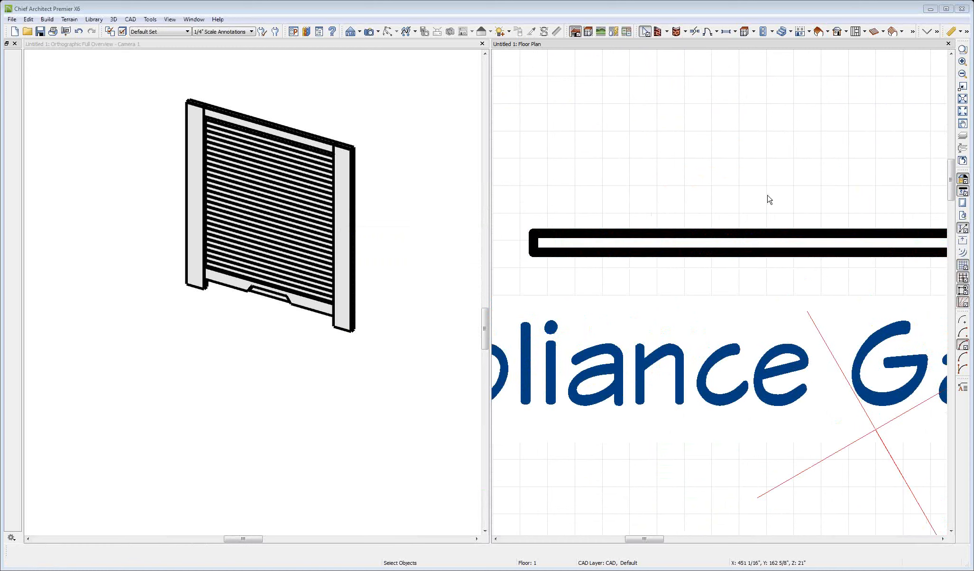
click(763, 229)
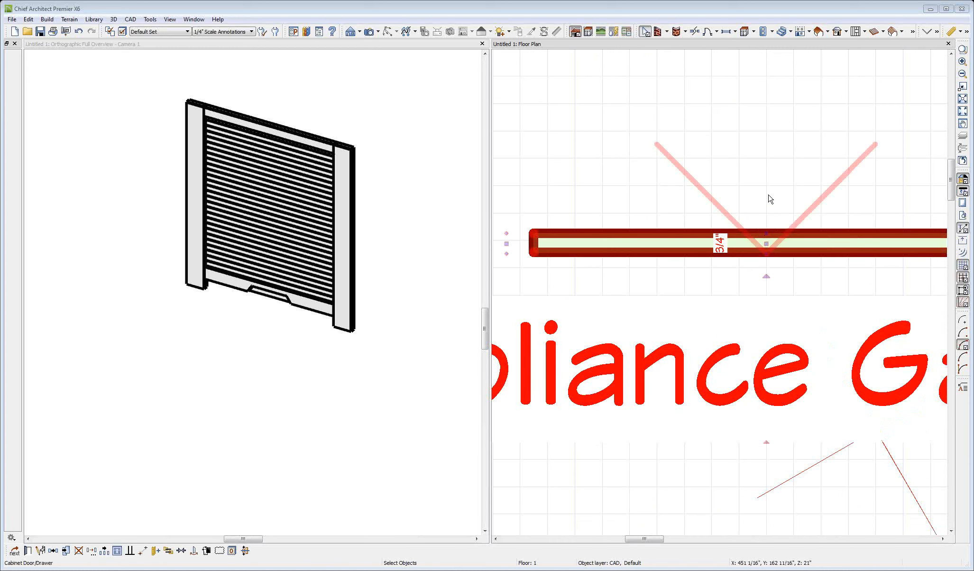
click(769, 195)
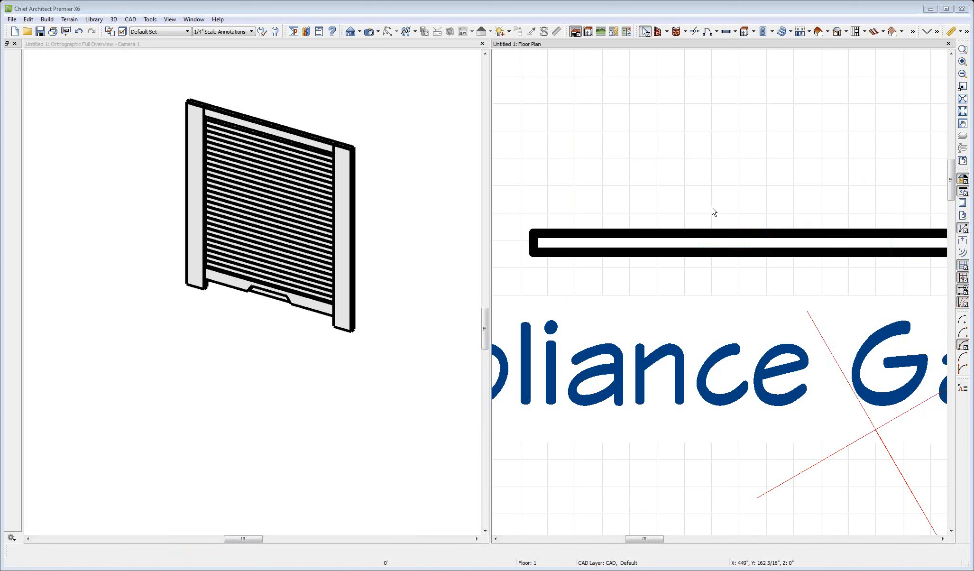
scroll(680, 128, up, 4)
scroll(674, 132, down, 3)
scroll(676, 136, down, 3)
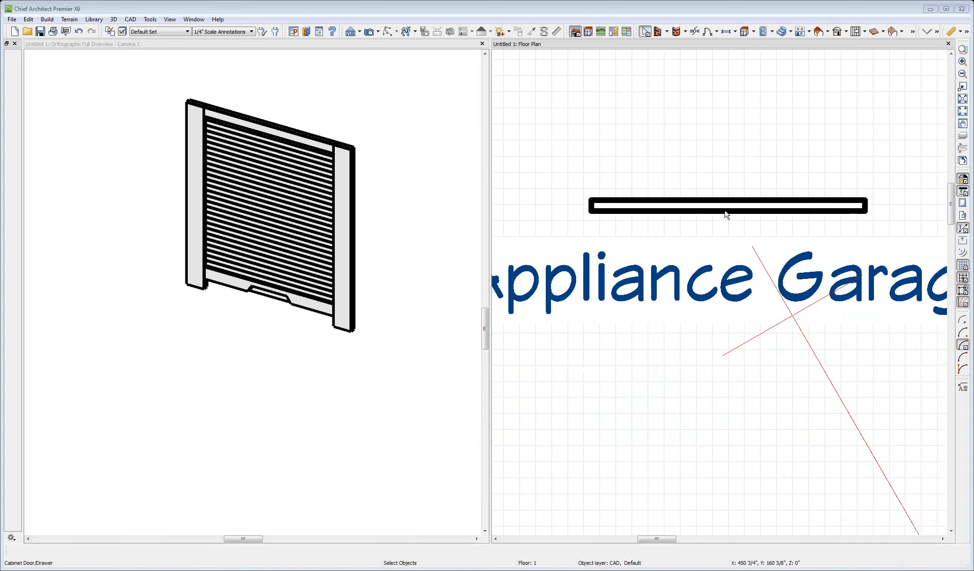
click(727, 216)
drag(727, 217, 739, 441)
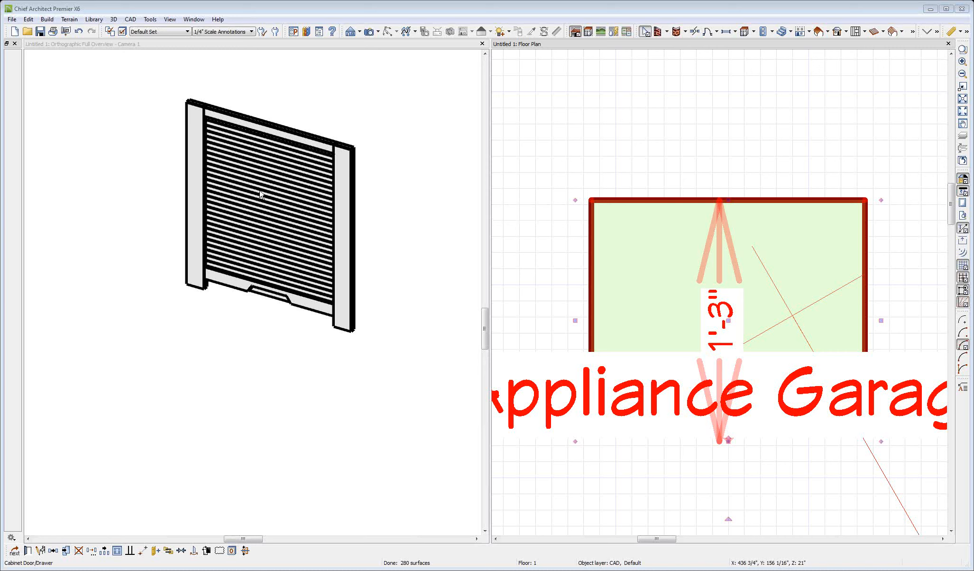
click(547, 253)
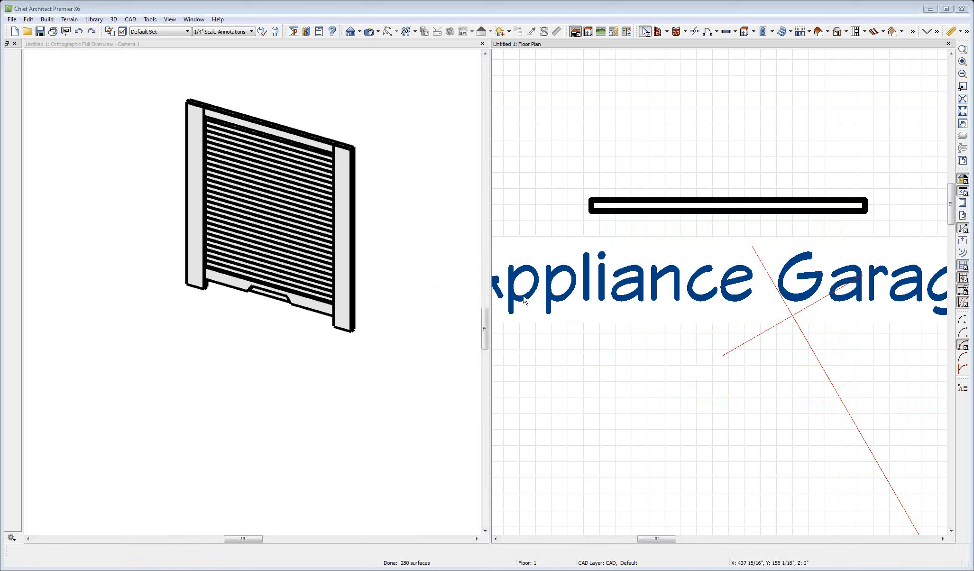
Set the symbol's first depth stretch plane to -1", test it by stretching the door to 8" deep, and undo the stretch
click(672, 213)
scroll(669, 212, up, 2)
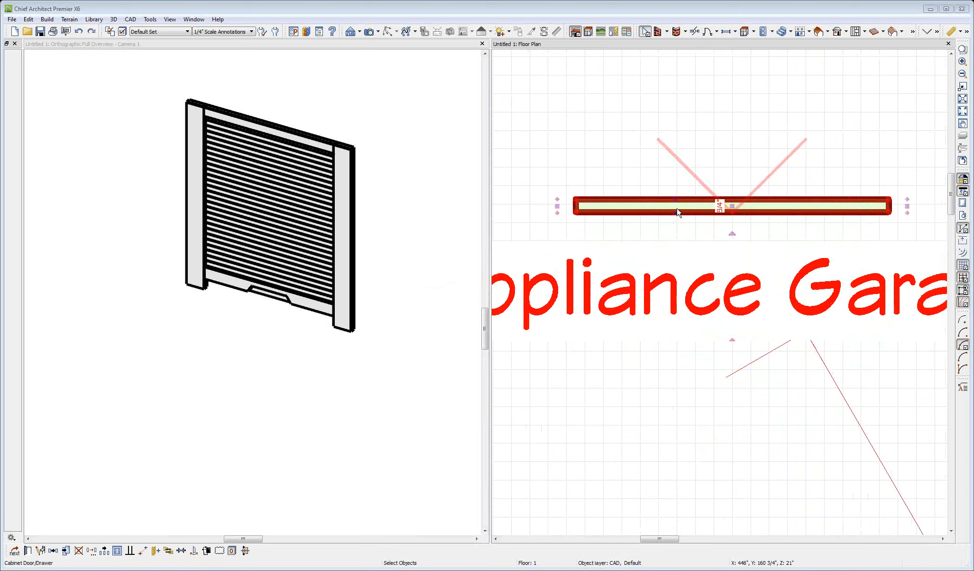
right_click(696, 203)
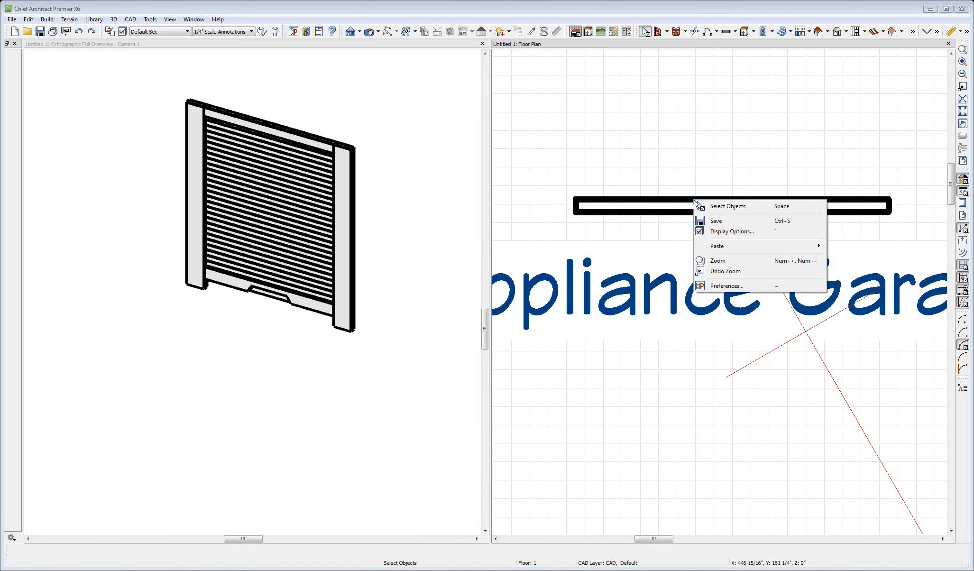
right_click(661, 208)
click(691, 245)
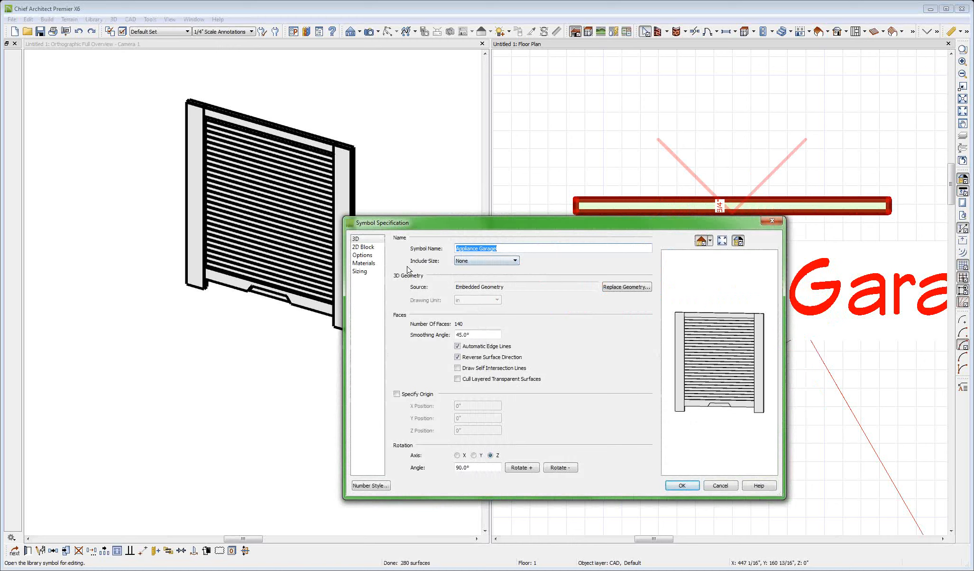
click(362, 271)
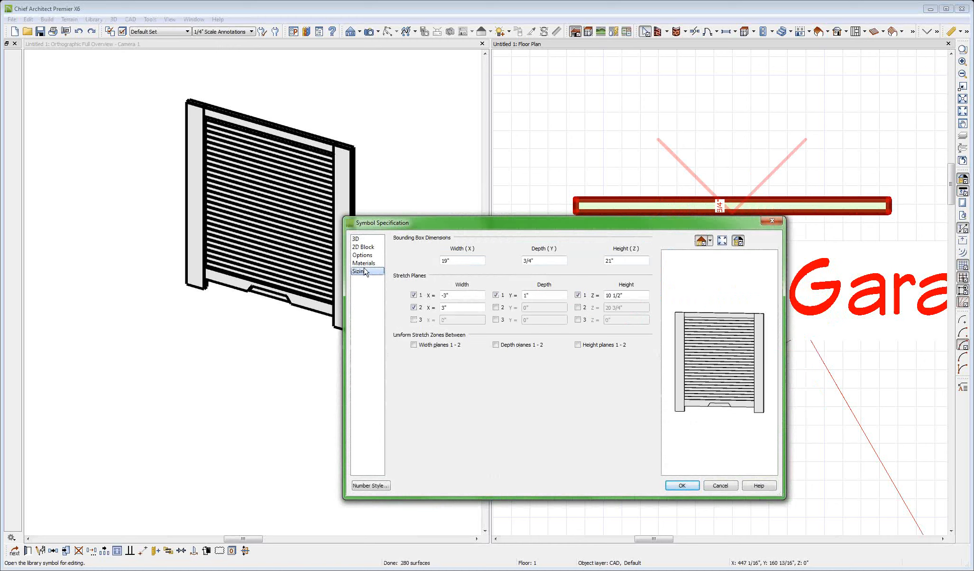
double_click(542, 294)
key(Return)
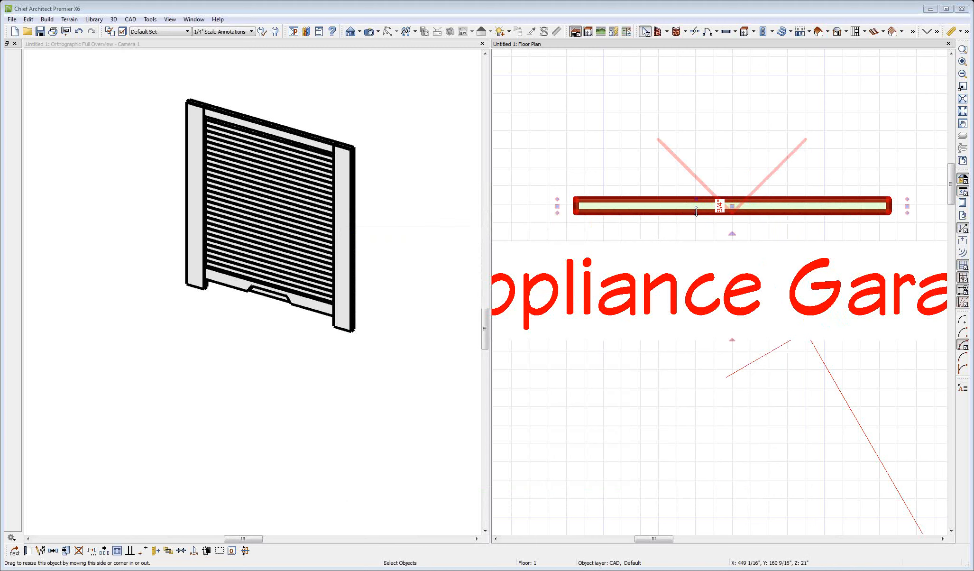
drag(697, 213, 699, 341)
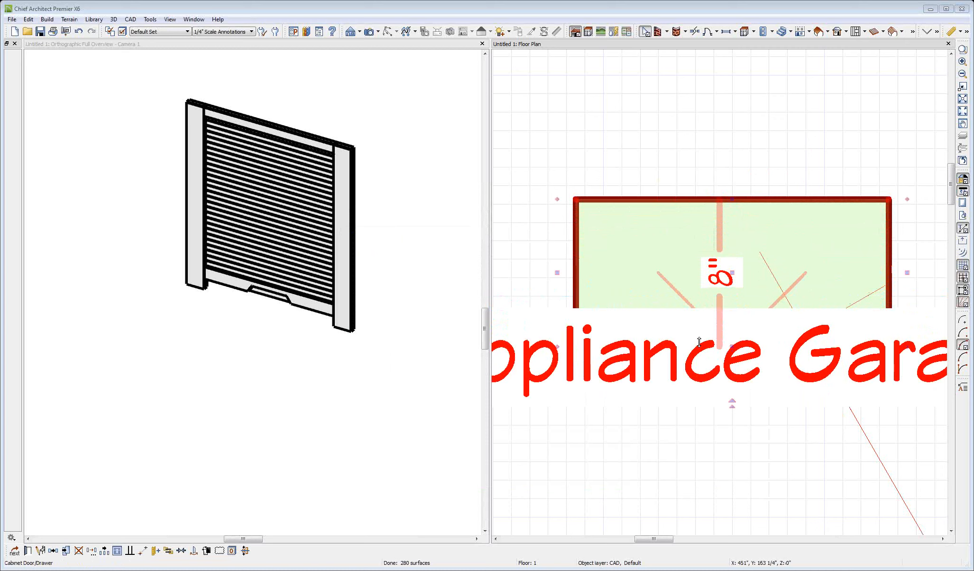
key(ctrl+z)
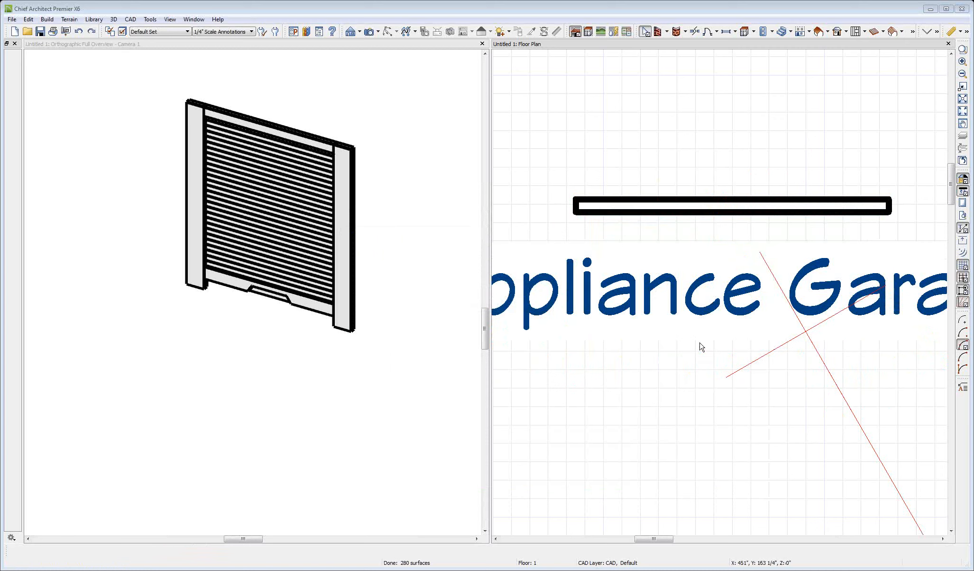
Reopen the door's symbol sizing, set the first depth stretch plane to -3/8", and accept the specification
right_click(681, 212)
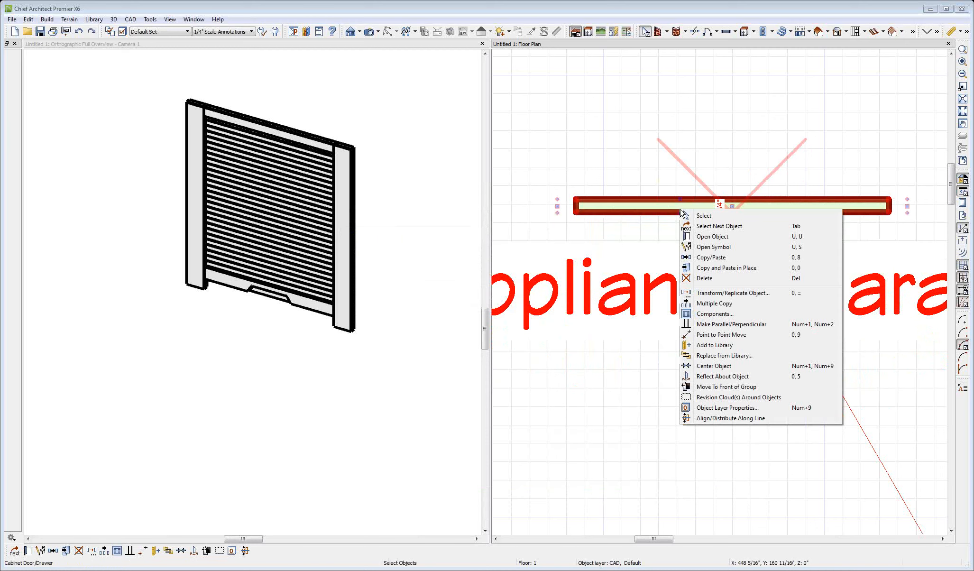
click(708, 246)
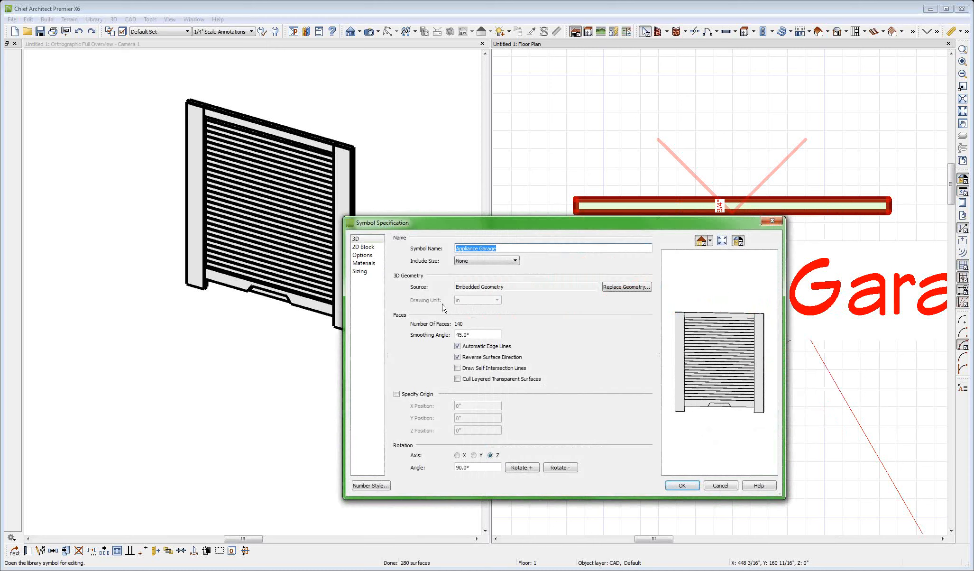
click(373, 271)
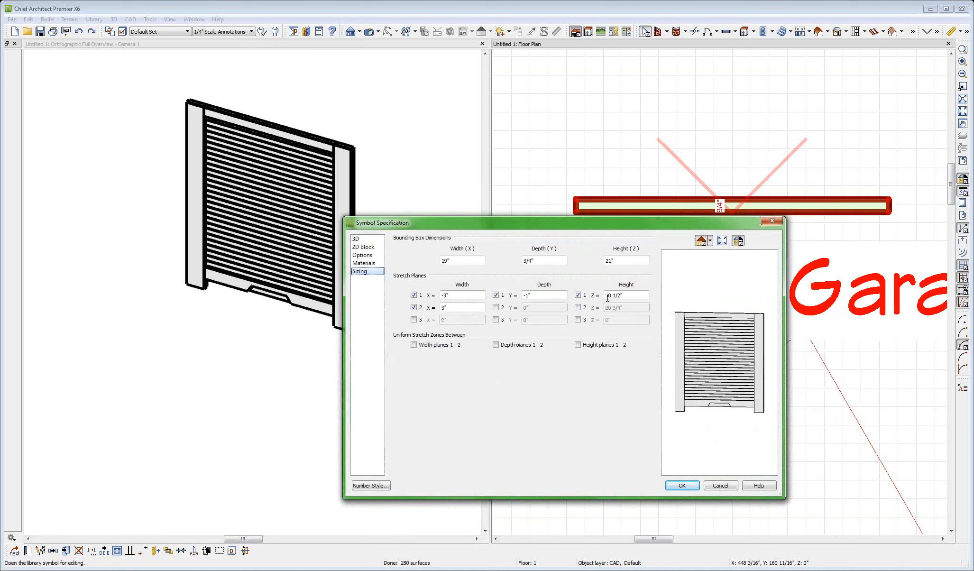
click(545, 294)
click(685, 486)
Stretch the door's depth to 7" in the floor plan, compare the camera view, and undo the stretch
scroll(732, 202, up, 4)
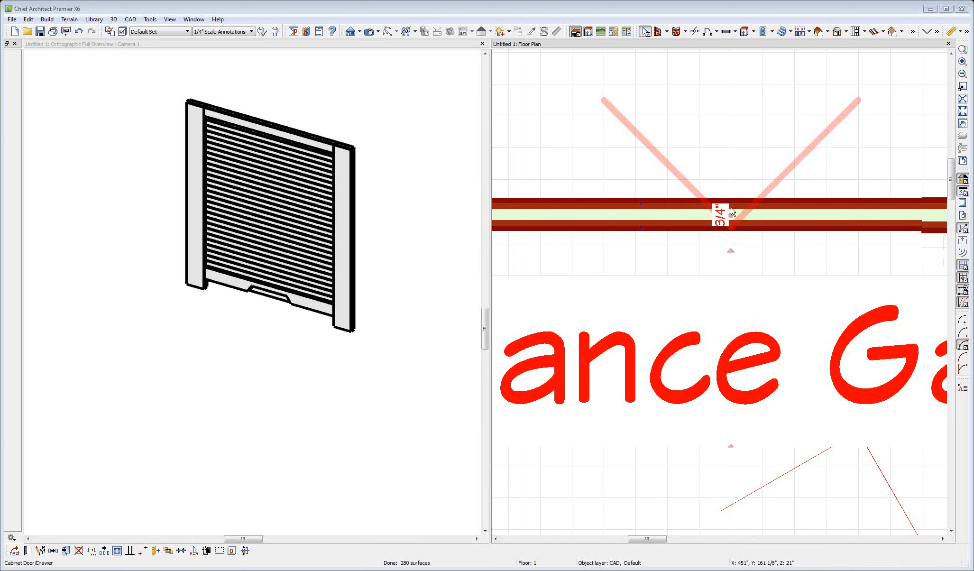
scroll(731, 207, up, 1)
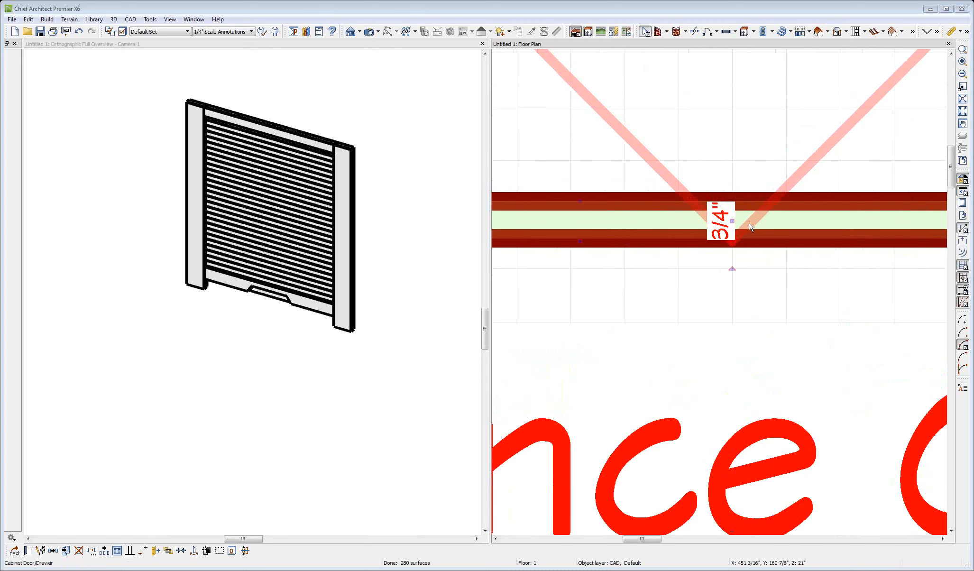
scroll(816, 279, down, 2)
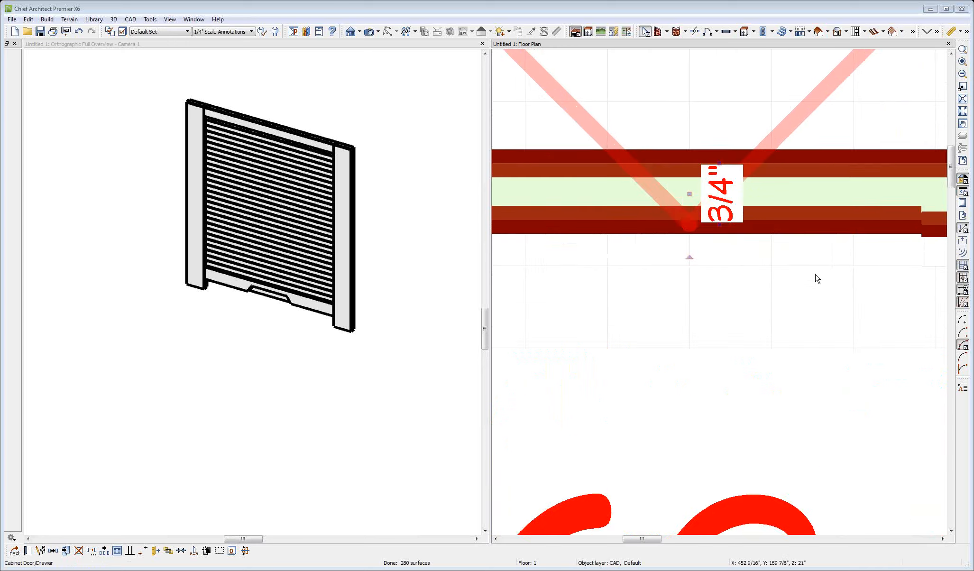
drag(695, 240, 698, 379)
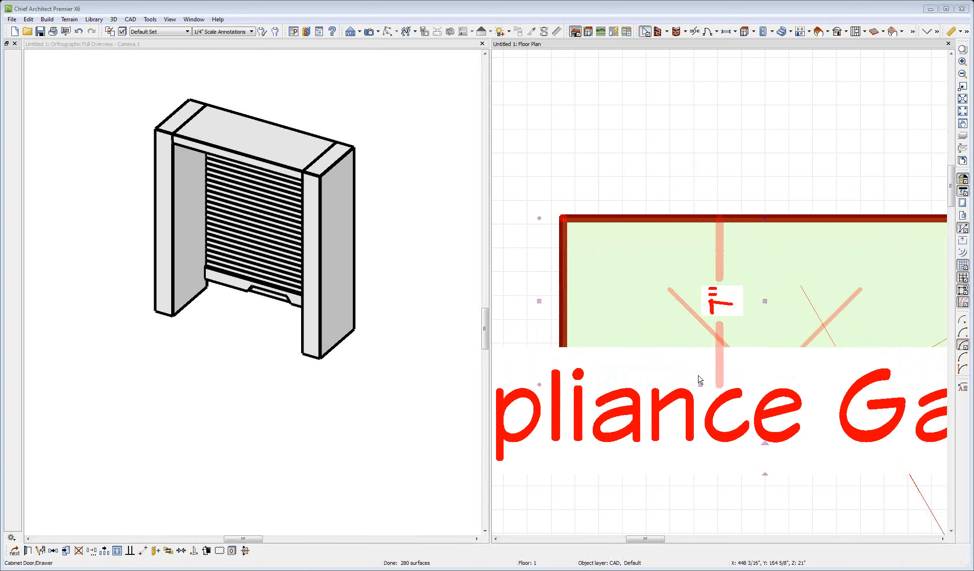
key(ctrl+z)
Set the symbol's first depth stretch plane to -.25", test it by stretching the door to 8" deep, and undo the stretch
click(682, 228)
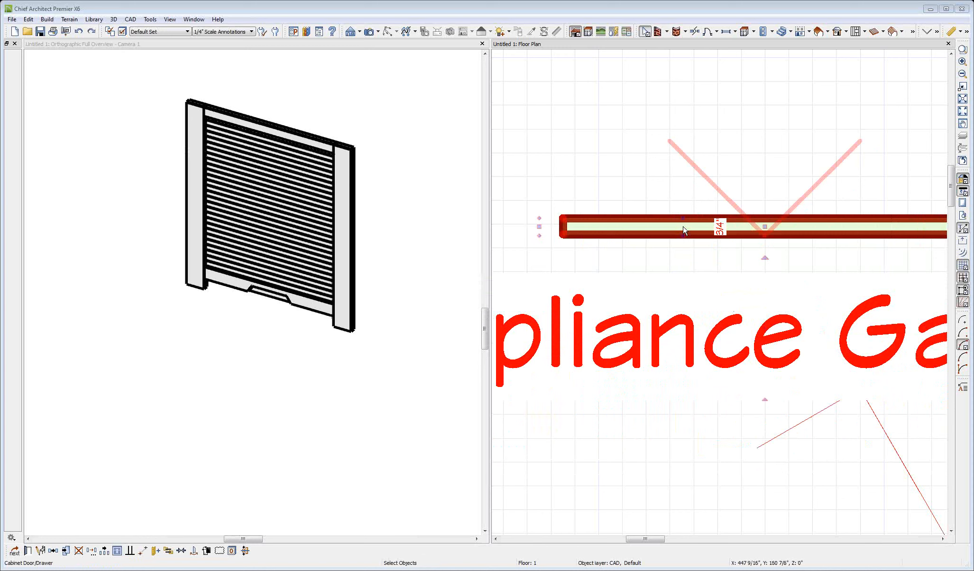
right_click(682, 229)
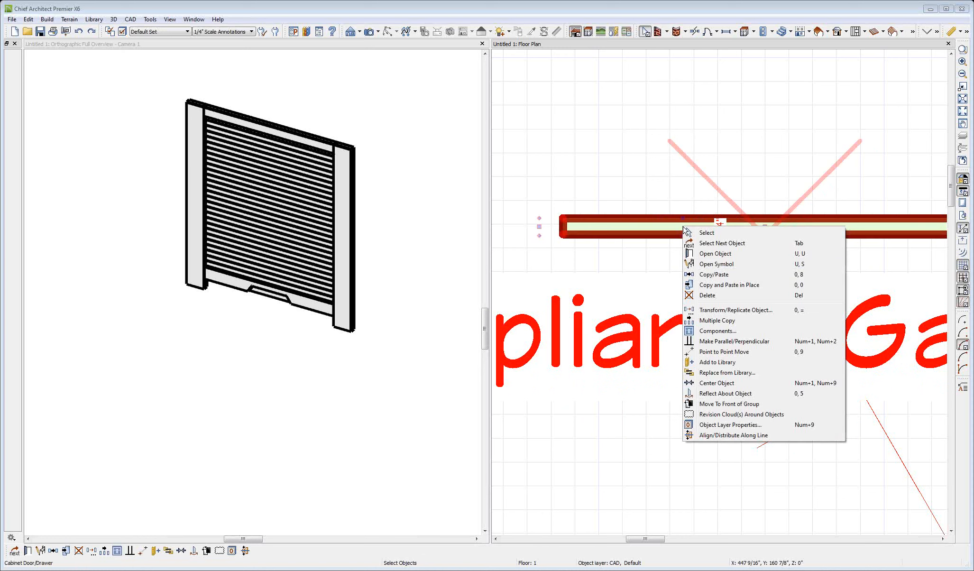
click(716, 264)
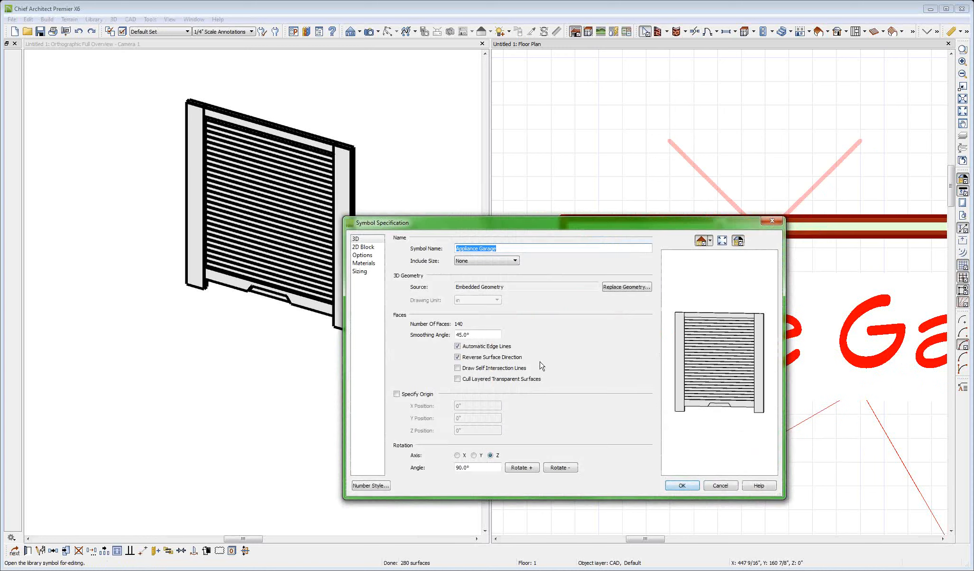
click(363, 272)
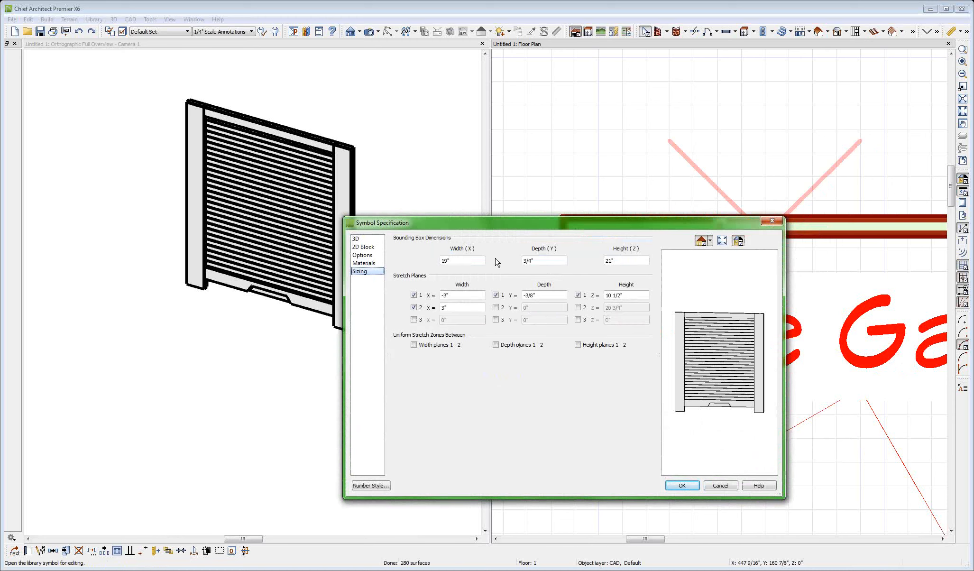
click(543, 299)
text(-.25)
key(Return)
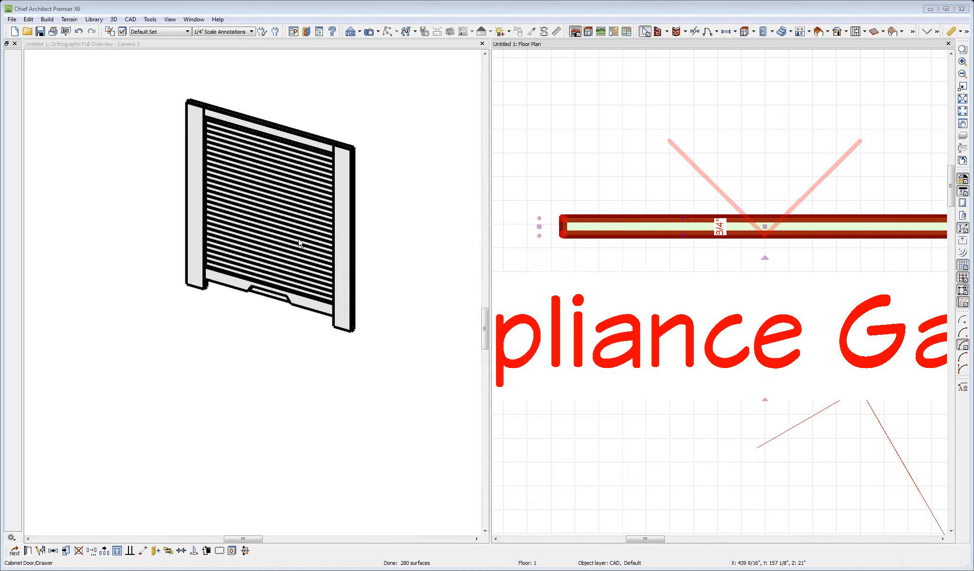
drag(683, 236, 694, 411)
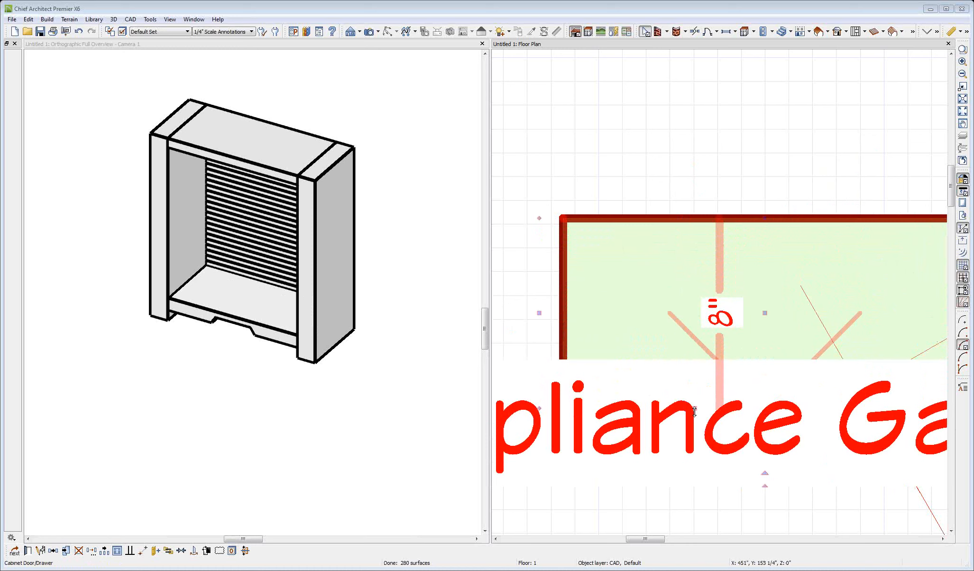
key(ctrl+z)
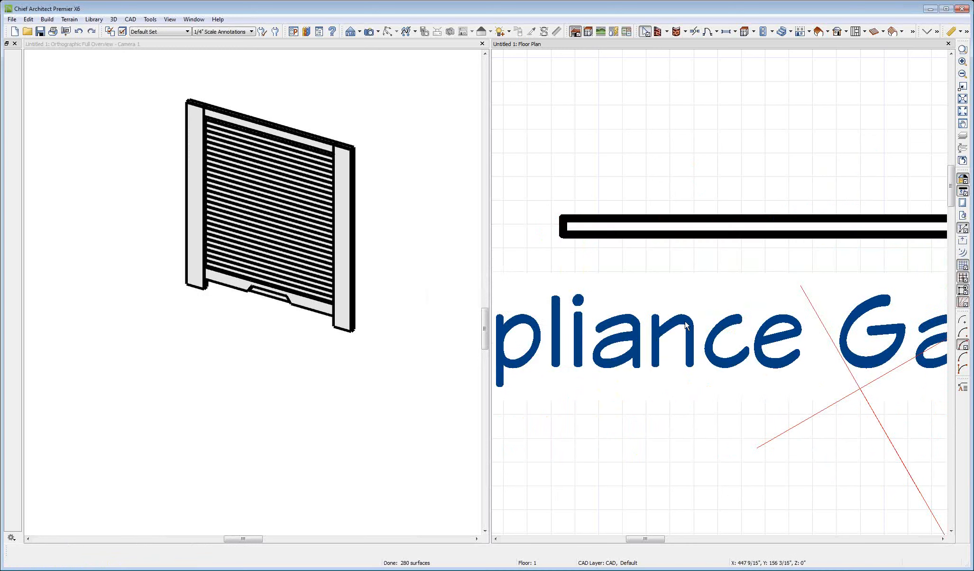
Reopen the door's symbol sizing, change the position of the first depth stretch plane, and accept the specification
right_click(663, 216)
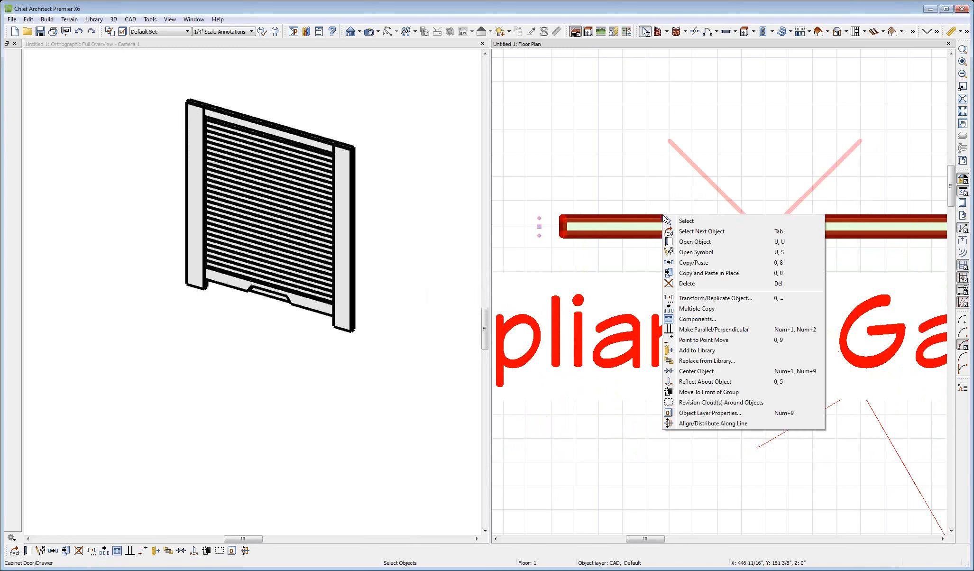
click(686, 252)
click(368, 270)
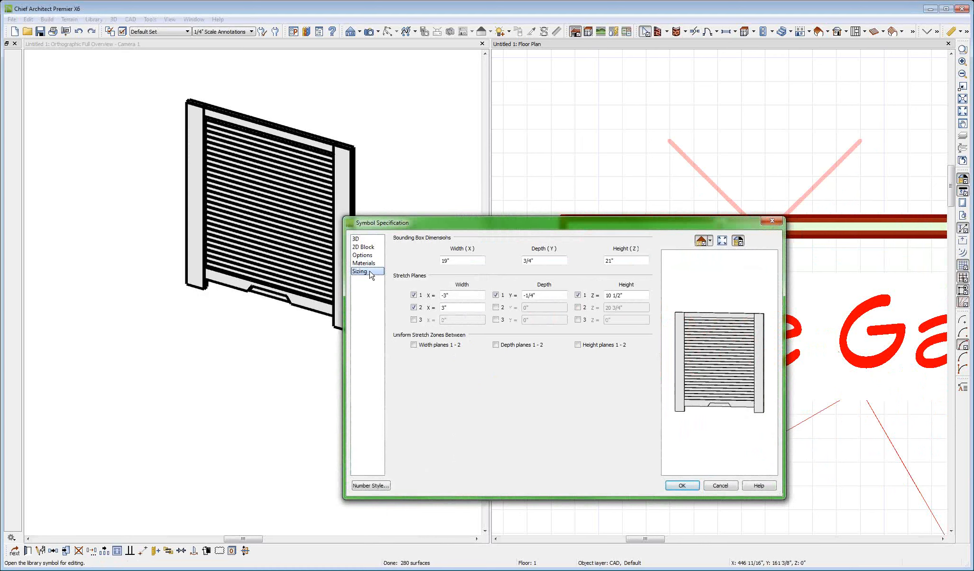
click(545, 297)
key(Return)
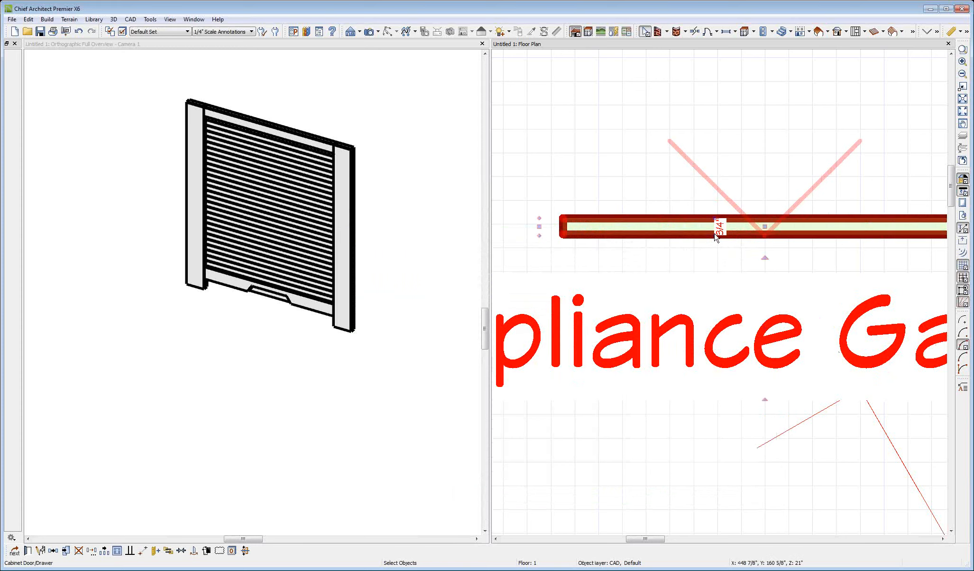
Stretch the door's depth to 6" in the floor plan, inspect the result in the camera view, and undo the stretch
drag(712, 233, 693, 274)
click(686, 236)
drag(685, 234, 697, 371)
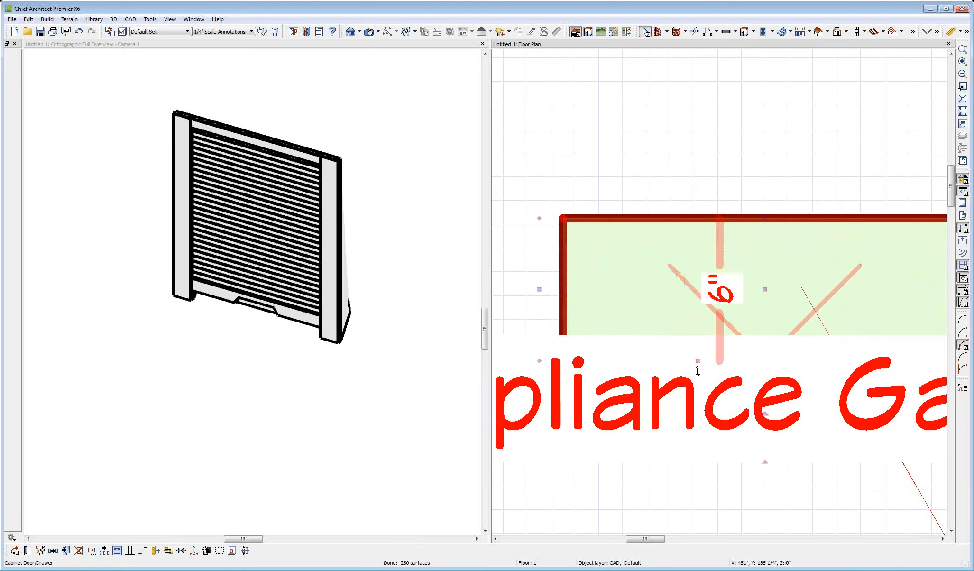
click(370, 289)
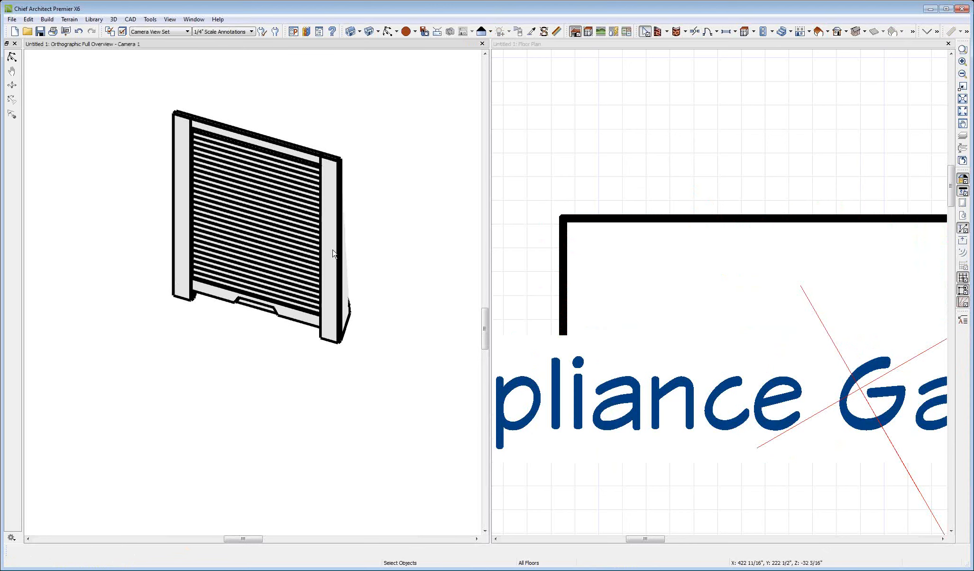
scroll(333, 254, up, 2)
scroll(334, 249, down, 2)
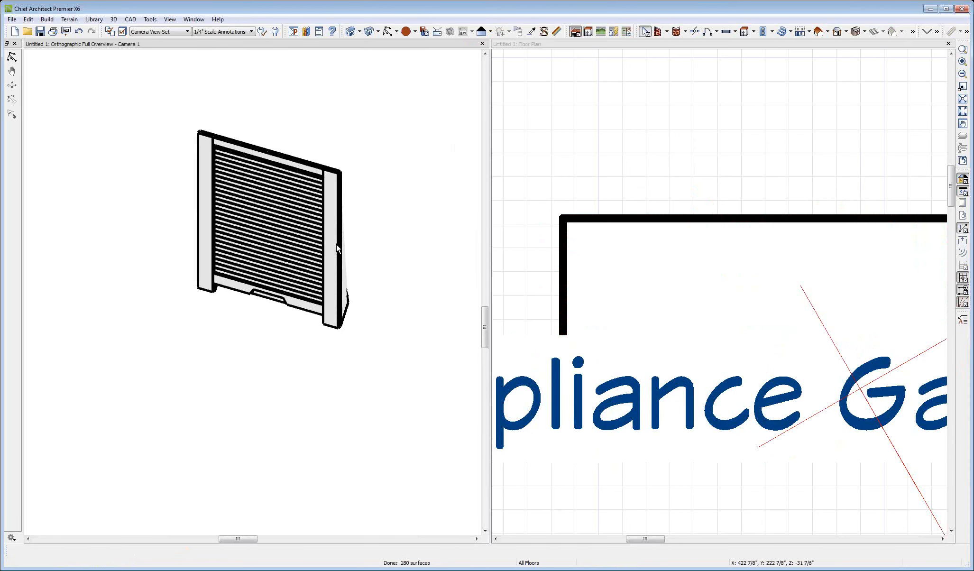
key(o)
drag(365, 320, 341, 316)
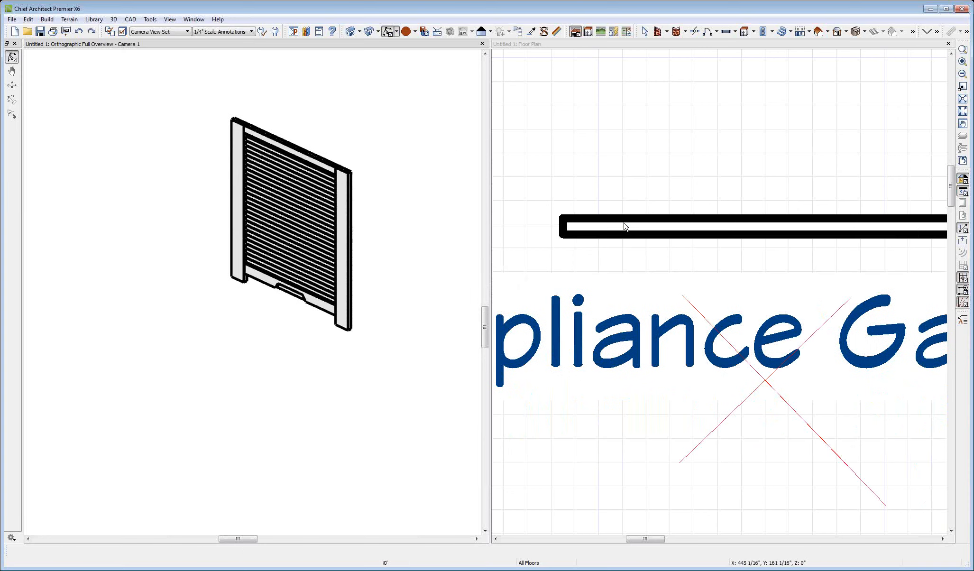
Set the door symbol's first depth stretch plane to -1/16" and accept the specification
click(624, 227)
right_click(623, 228)
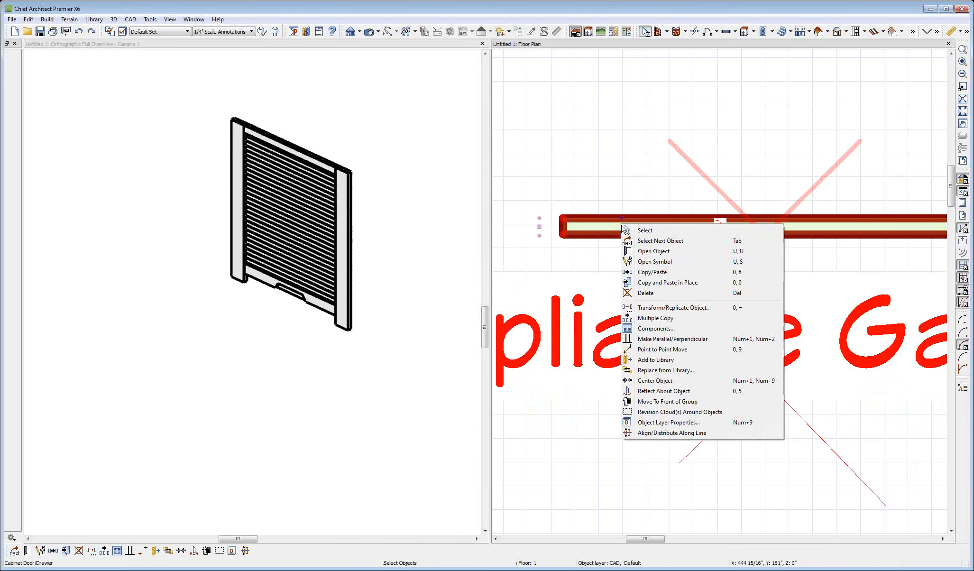
click(644, 262)
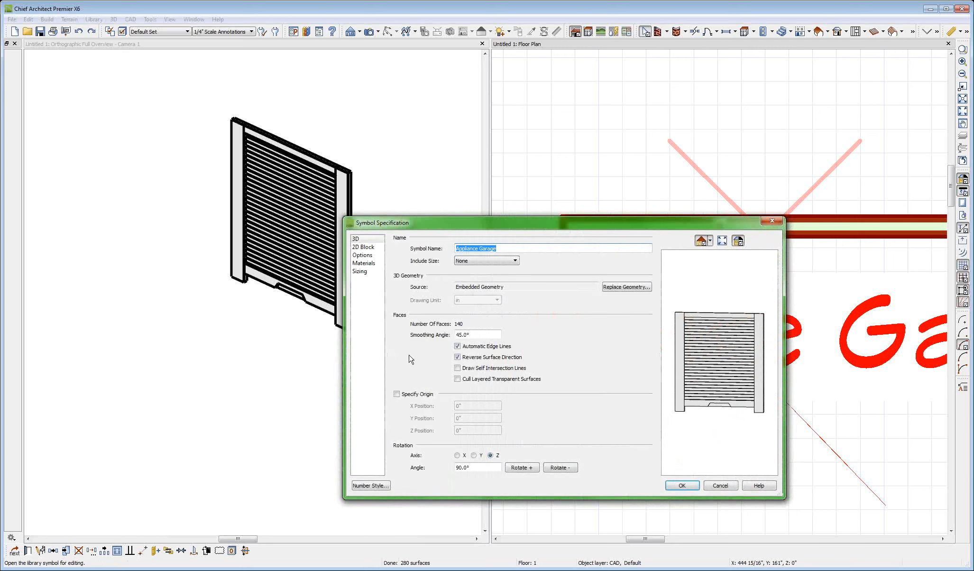
click(360, 271)
double_click(527, 295)
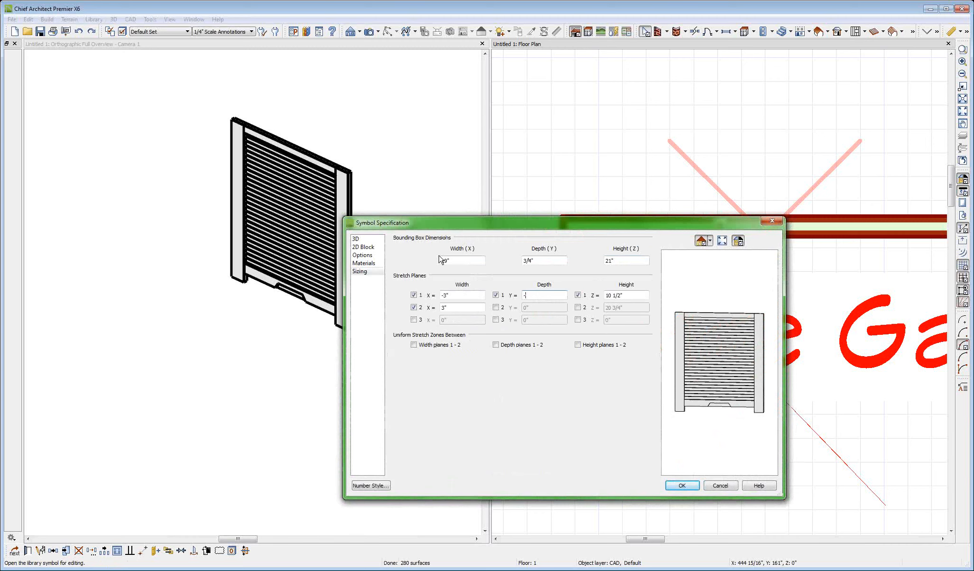
text(-1/16)
key(Return)
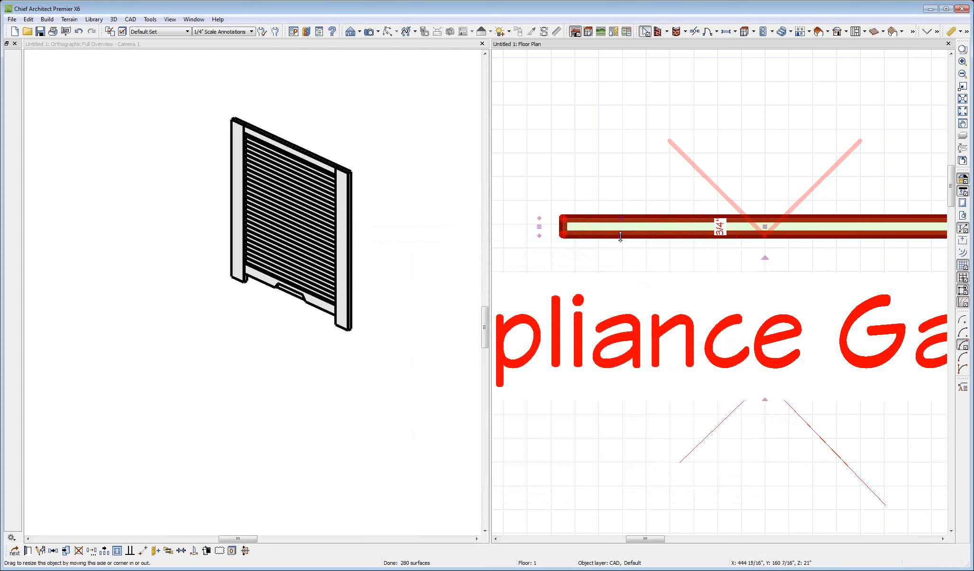
Test the -1/16" stretch plane by stretching the door to 6" deep, examine its sides in the camera view, and undo the stretch
drag(619, 235, 631, 353)
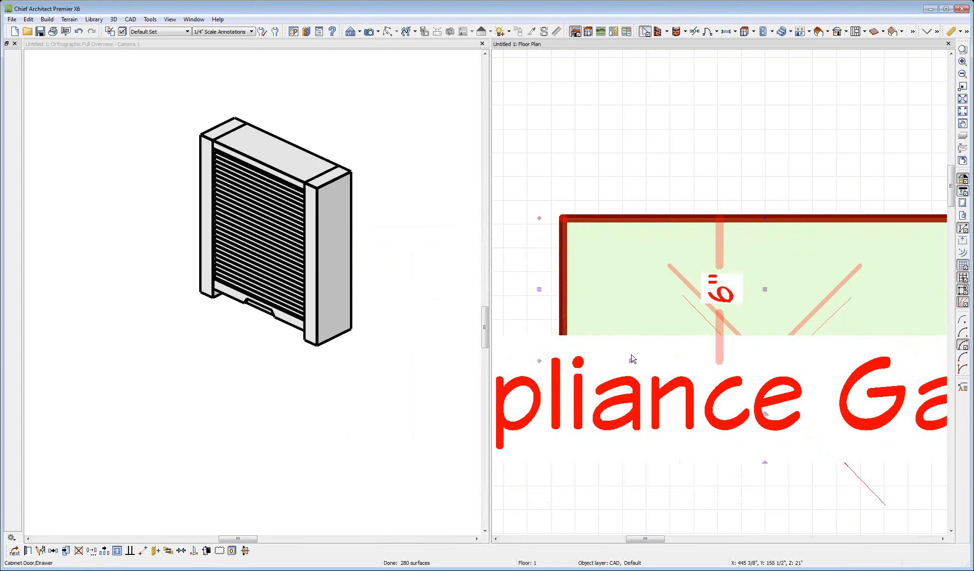
click(371, 301)
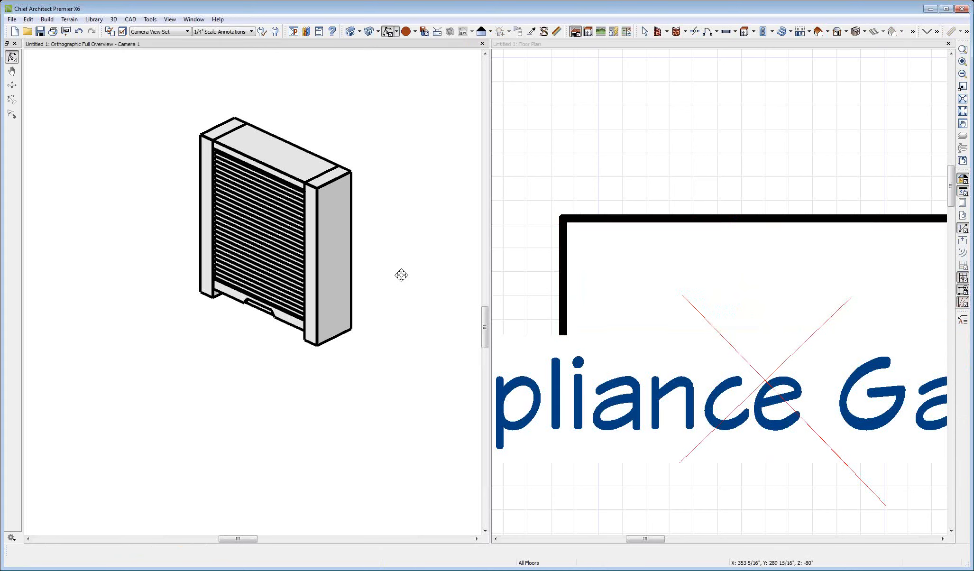
drag(389, 356, 421, 330)
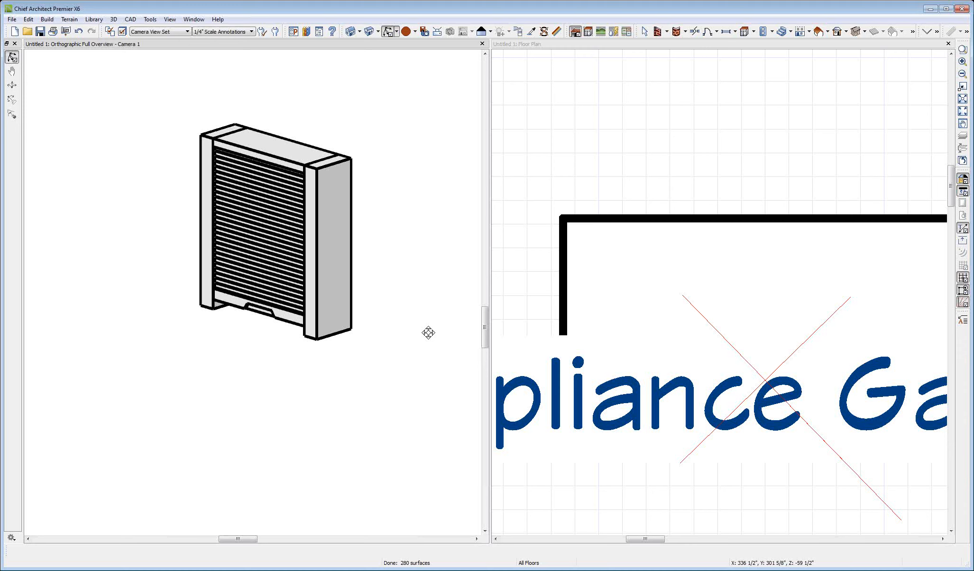
key(ctrl+z)
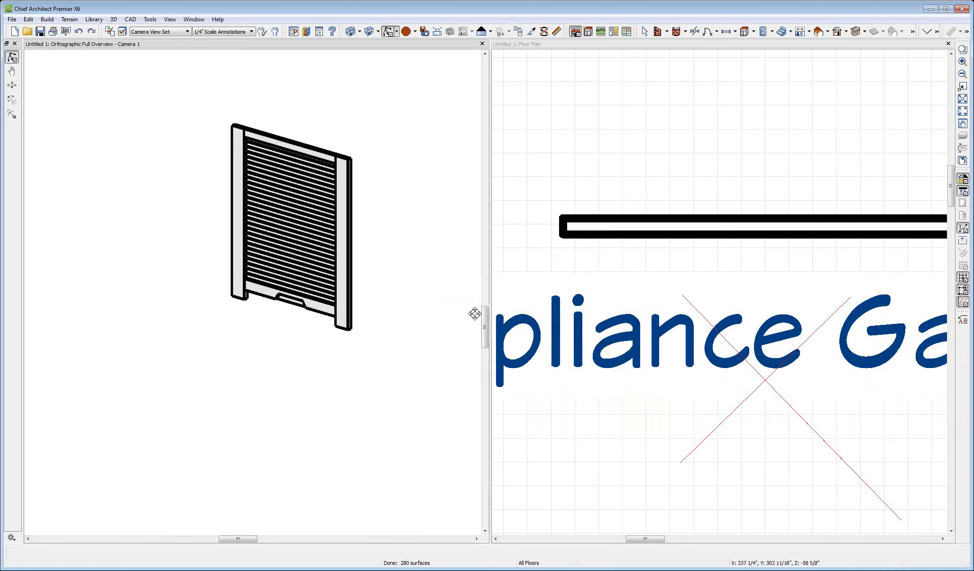
Open the door's symbol specification from the camera view, review its bounding box and stretch plane settings, and accept it
click(562, 291)
scroll(578, 277, up, 2)
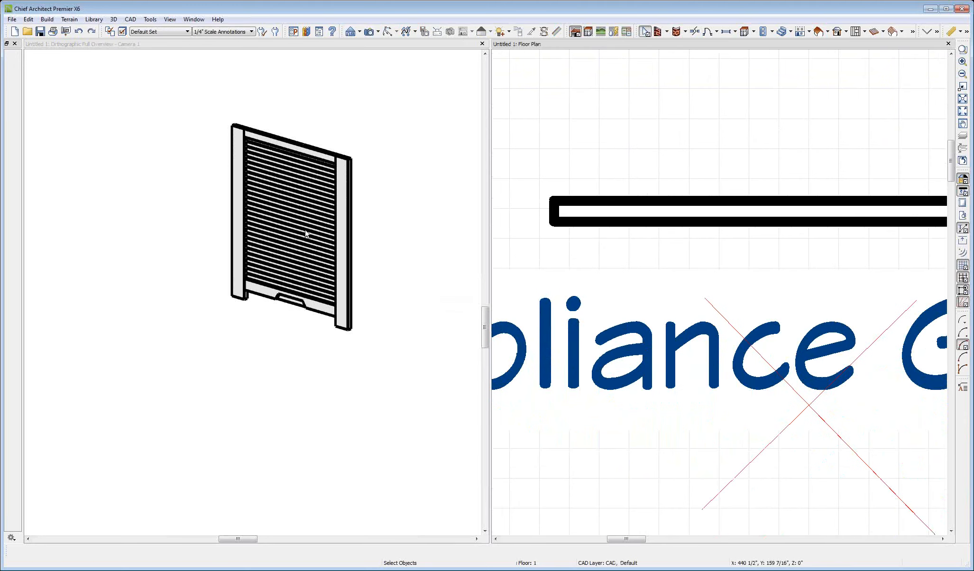
right_click(305, 230)
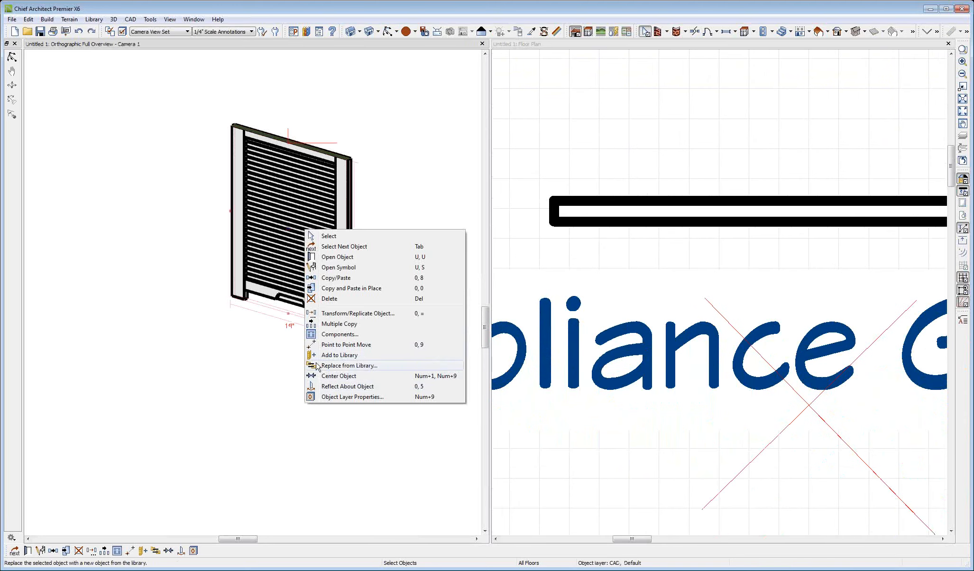
click(332, 267)
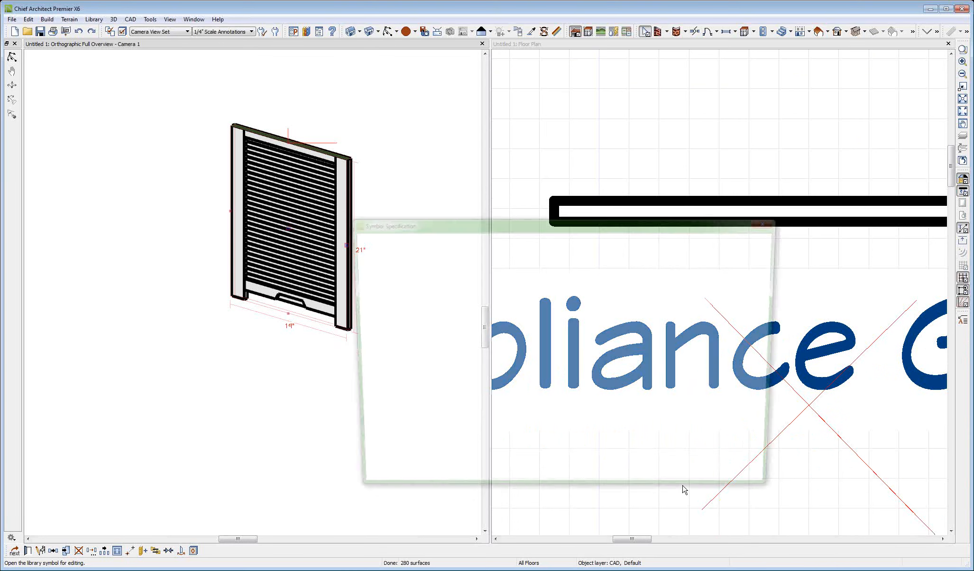
click(360, 271)
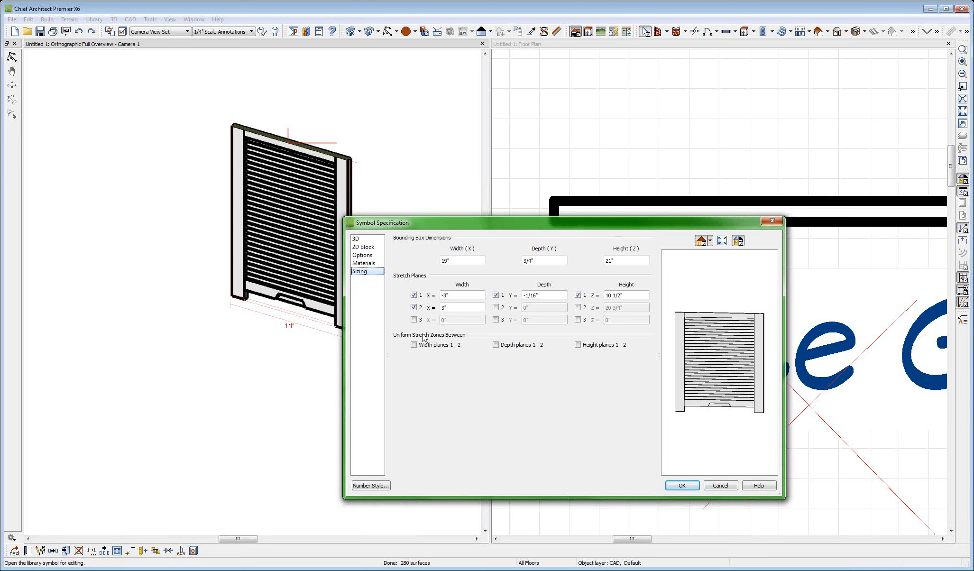
click(681, 486)
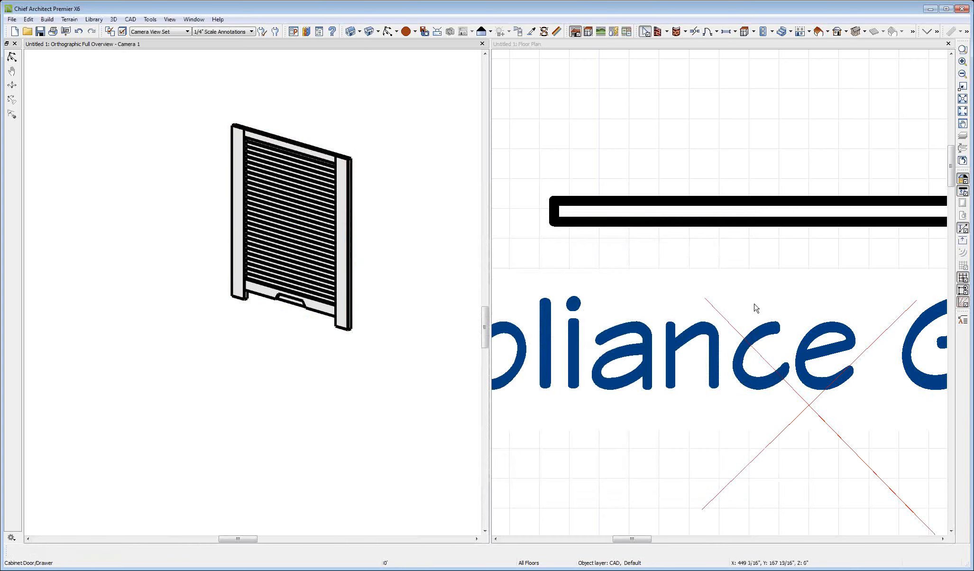